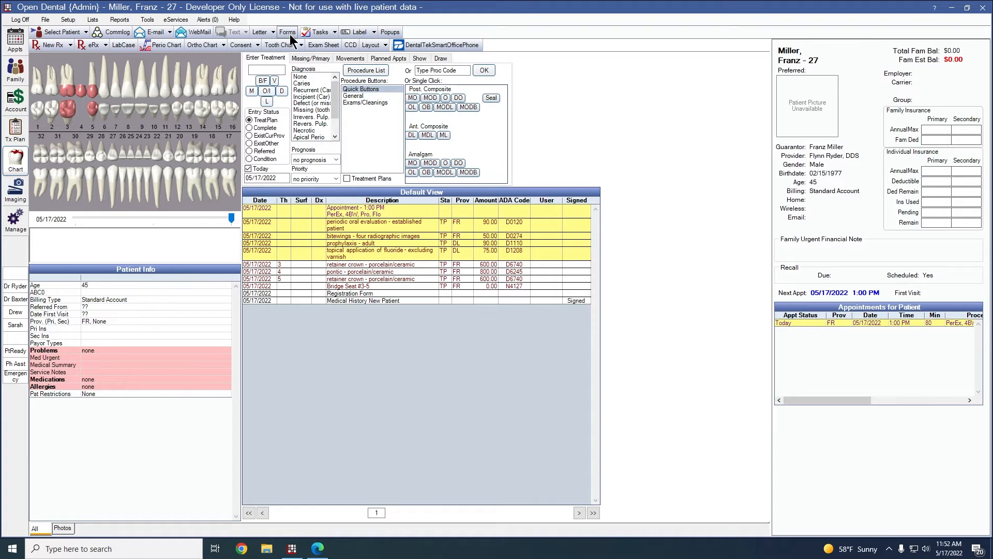
Import the patient's Registration Form into the database with the work phone field marked for import.
left_click(288, 32)
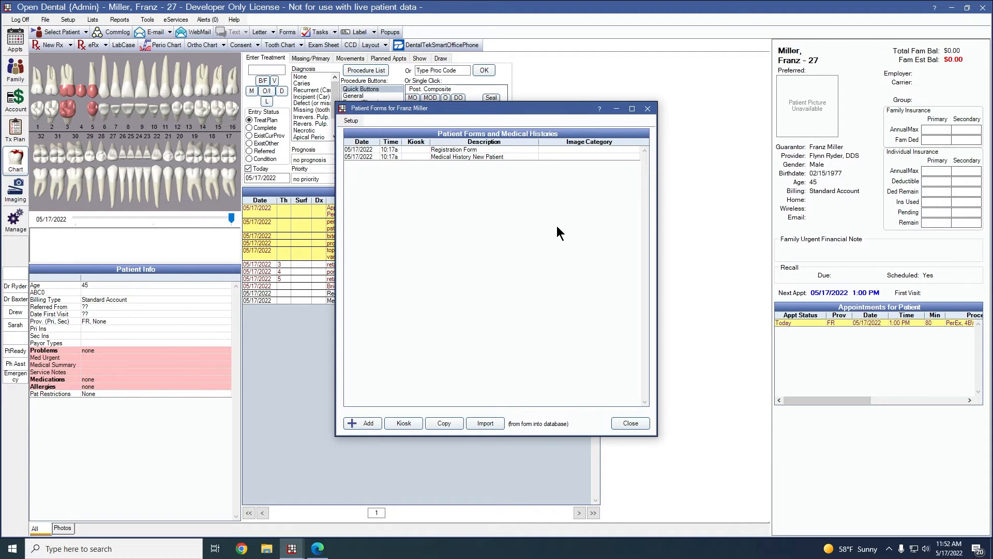
left_click(460, 148)
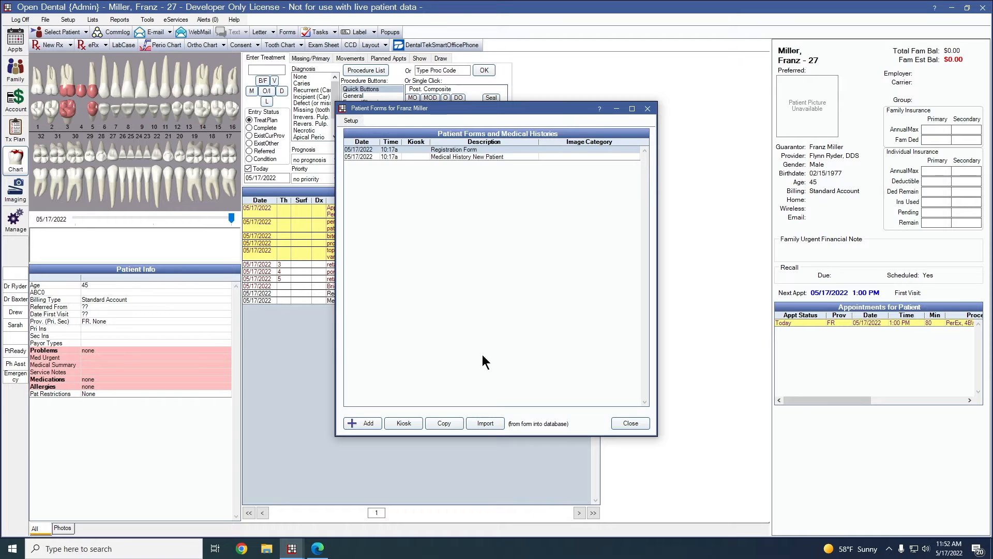
left_click(490, 424)
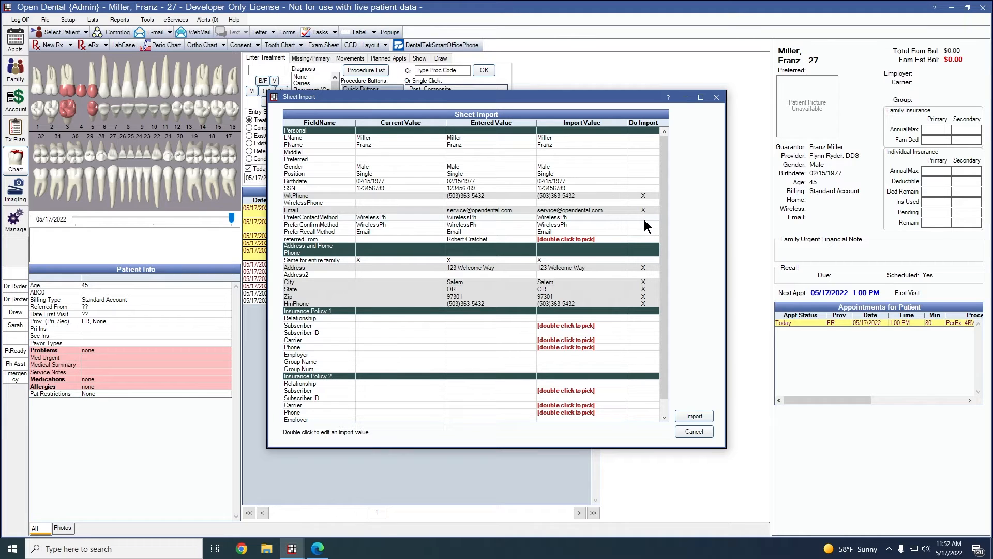
left_click(642, 193)
left_click(645, 197)
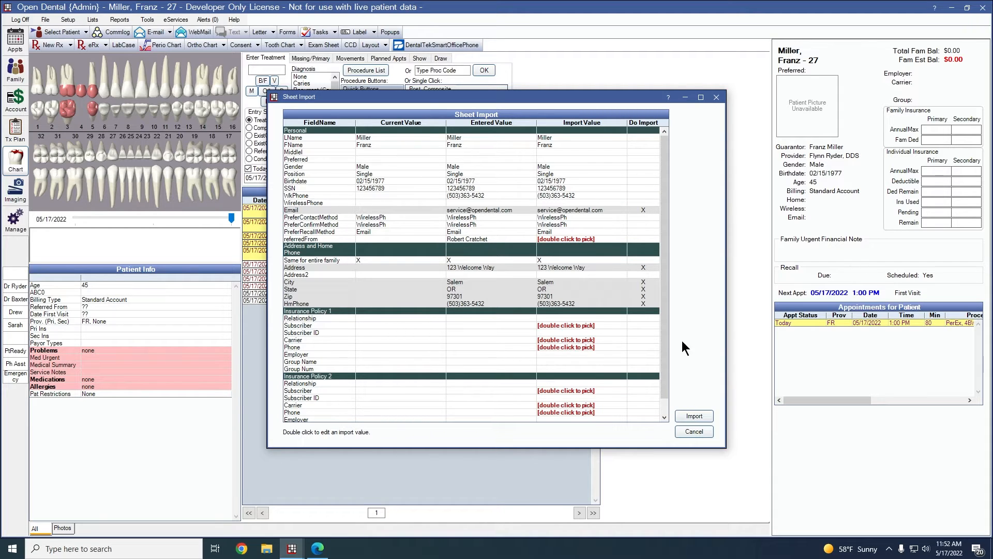
left_click(642, 197)
left_click(695, 416)
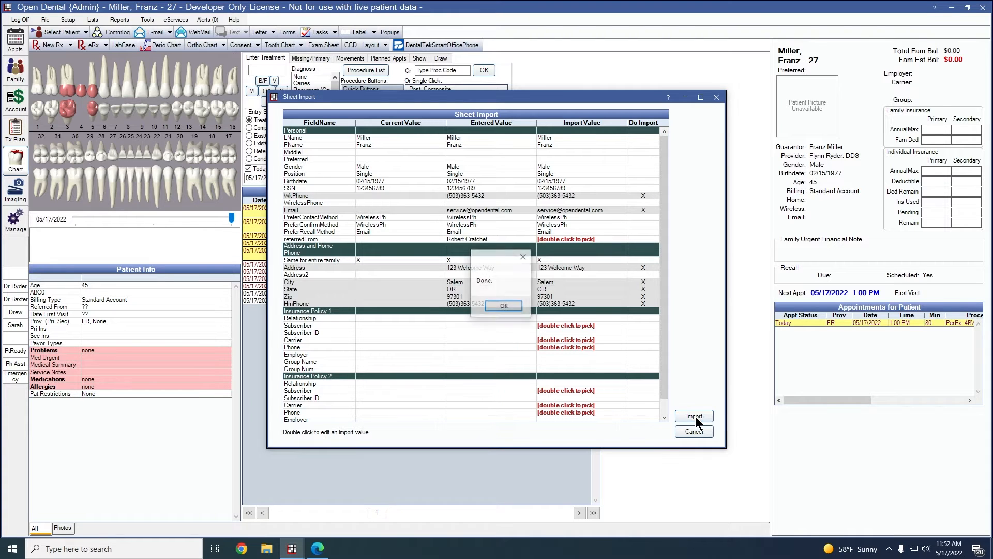
left_click(505, 311)
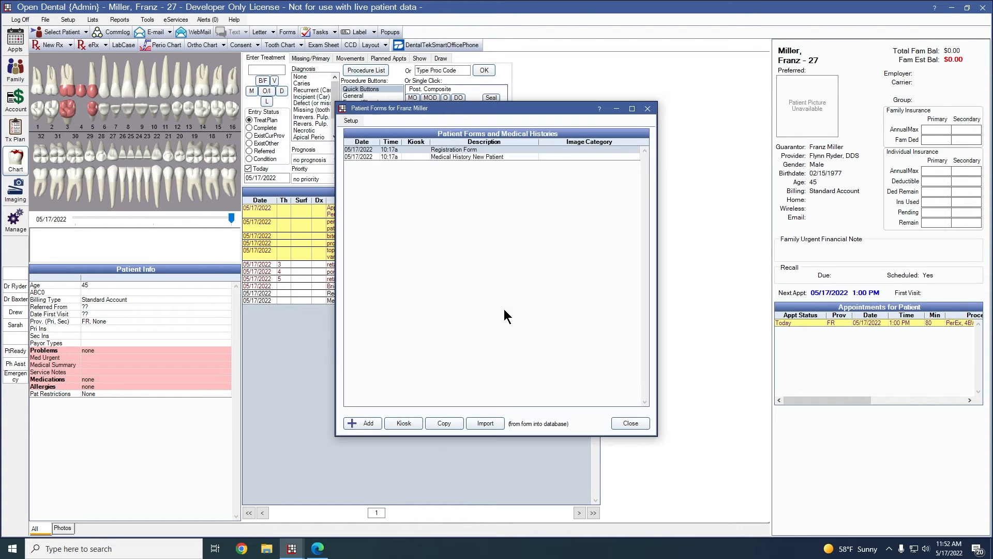
Import the Medical History New Patient form into the patient's record and close the patient forms list.
left_click(437, 158)
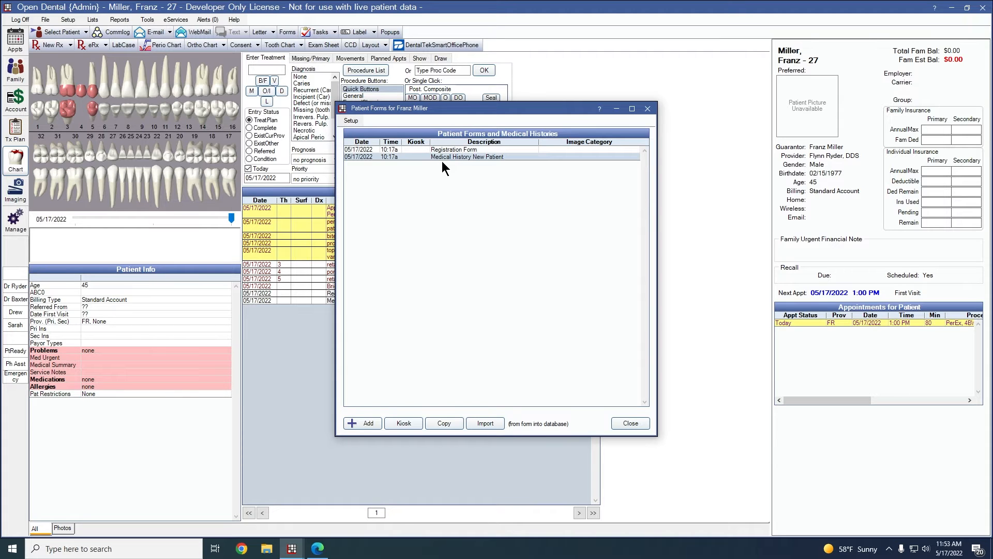
left_click(485, 423)
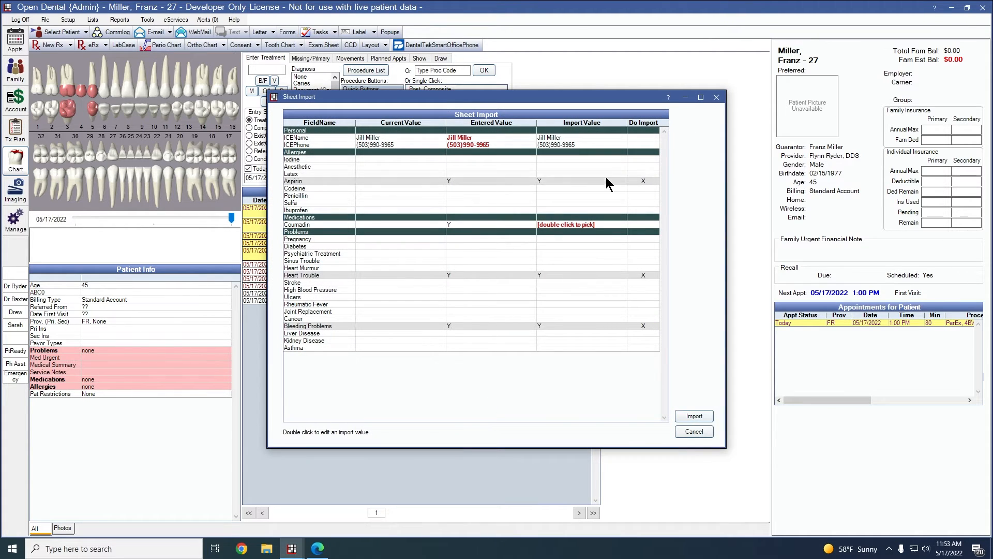
left_click(683, 415)
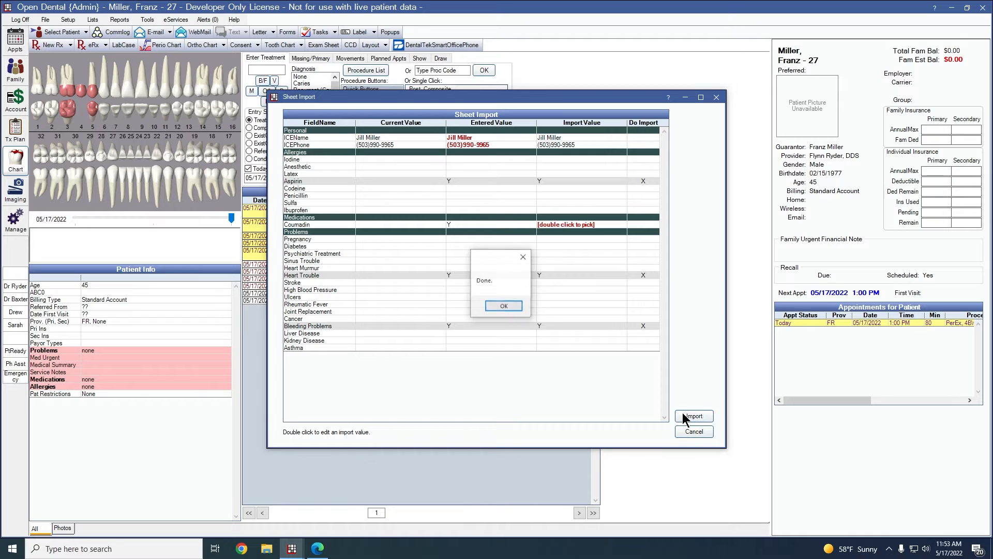
left_click(509, 309)
left_click(634, 428)
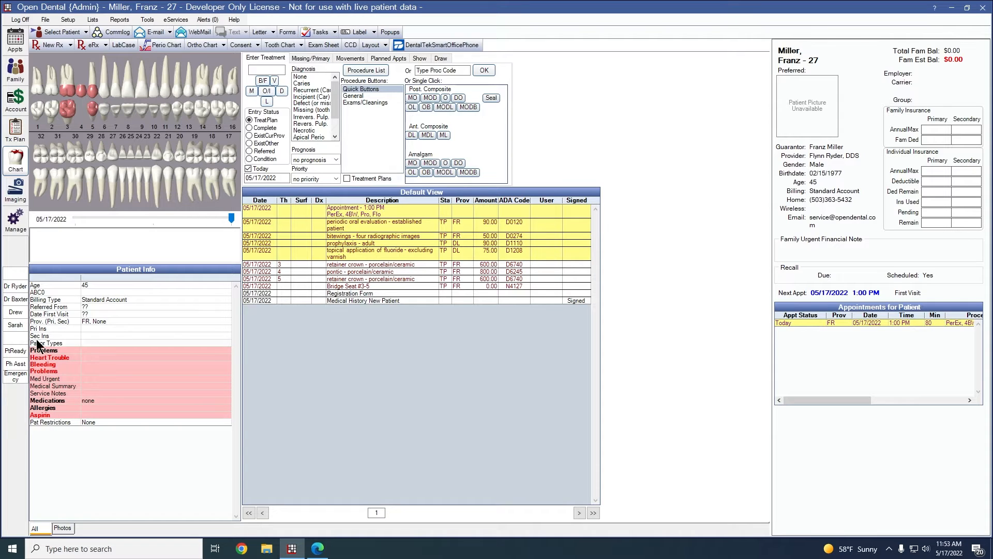
Check the patient's imported contact details in the Family module and return to the Chart module.
left_click(15, 70)
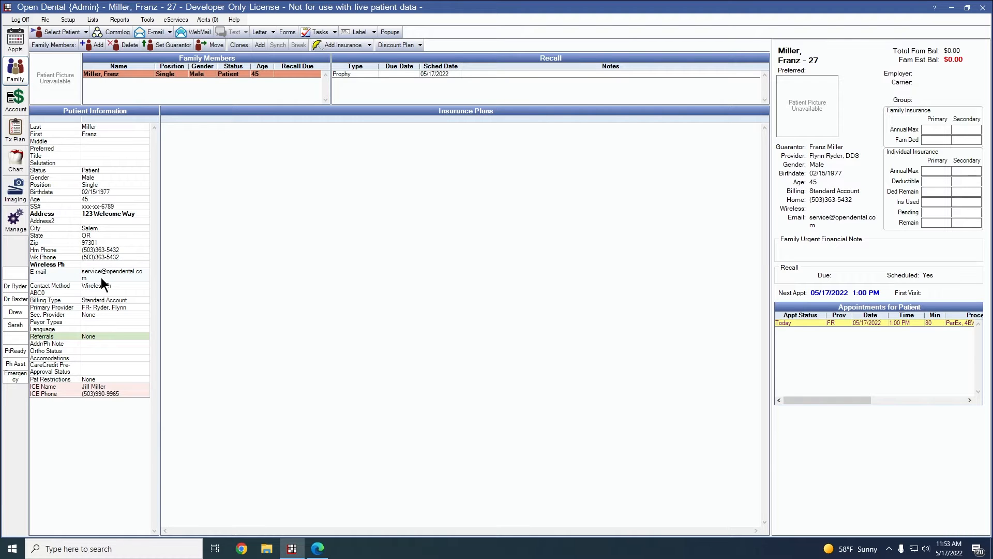
left_click(17, 159)
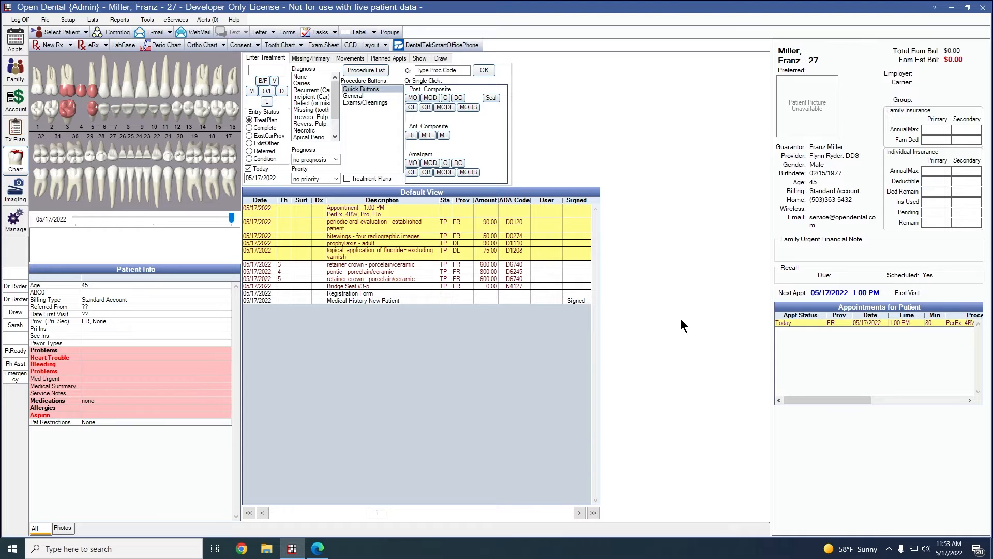
Preview the Patient Letter sheet for the current patient and close it without saving.
left_click(262, 35)
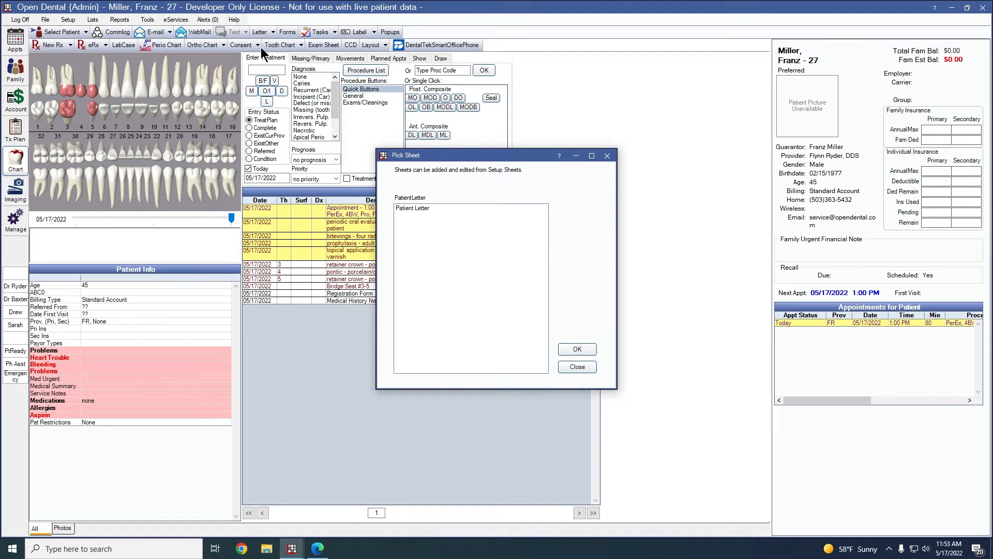
left_click(424, 210)
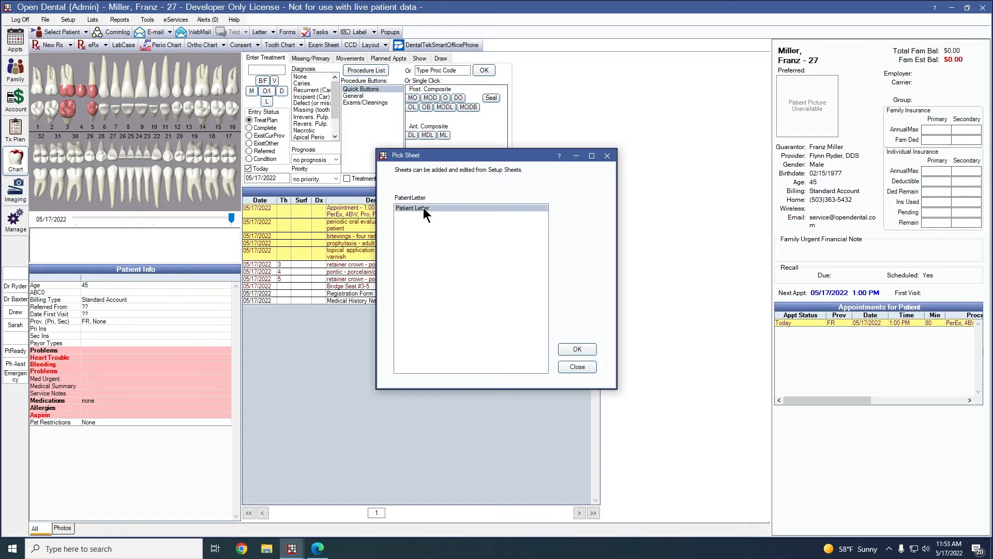
left_click(578, 349)
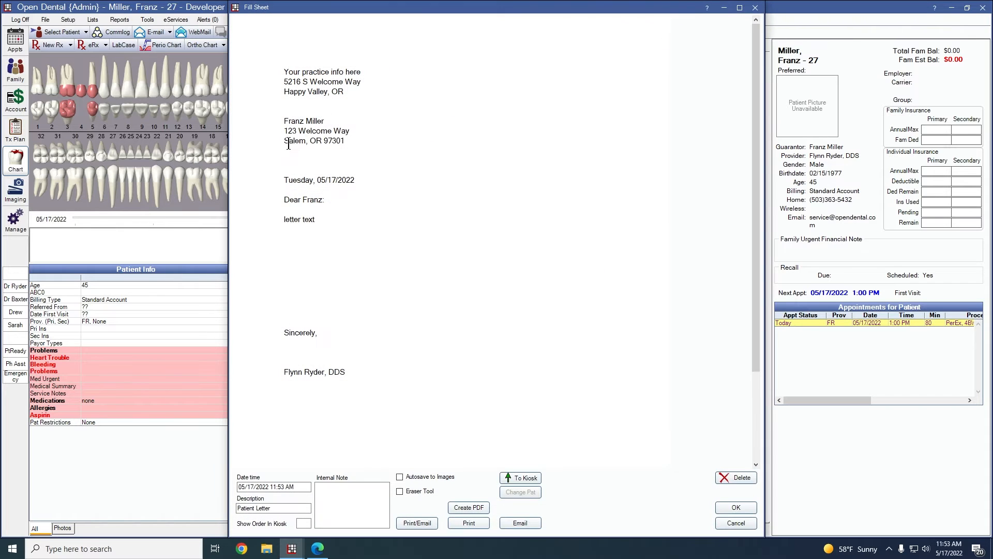
left_click(745, 523)
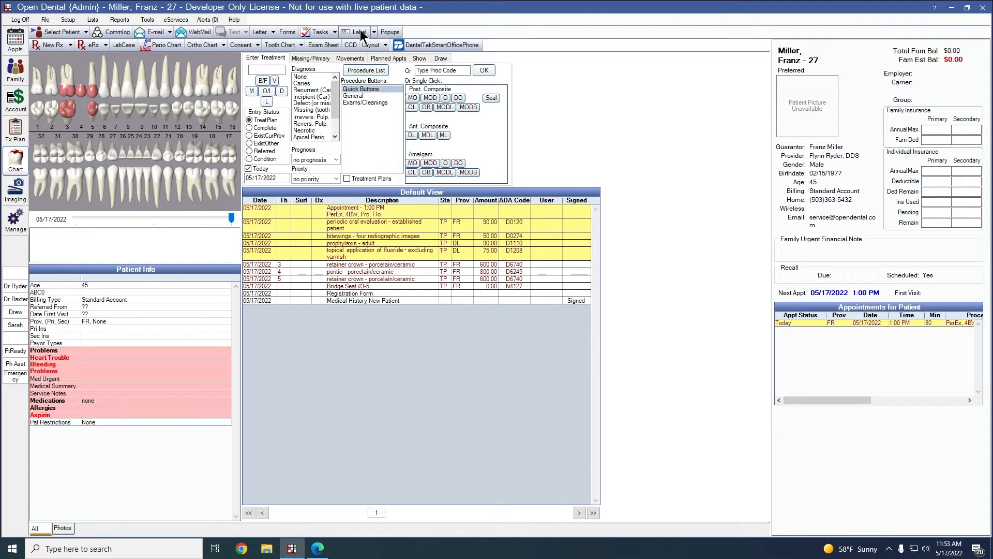
Look up the available consent forms in both the Chart and Treatment Plan modules, ending back in the Chart.
left_click(255, 45)
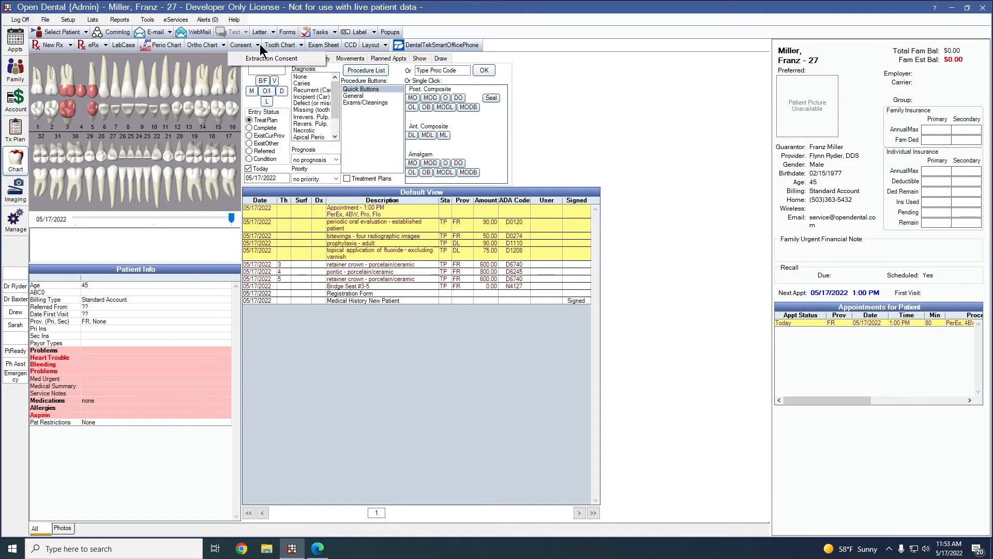
left_click(22, 127)
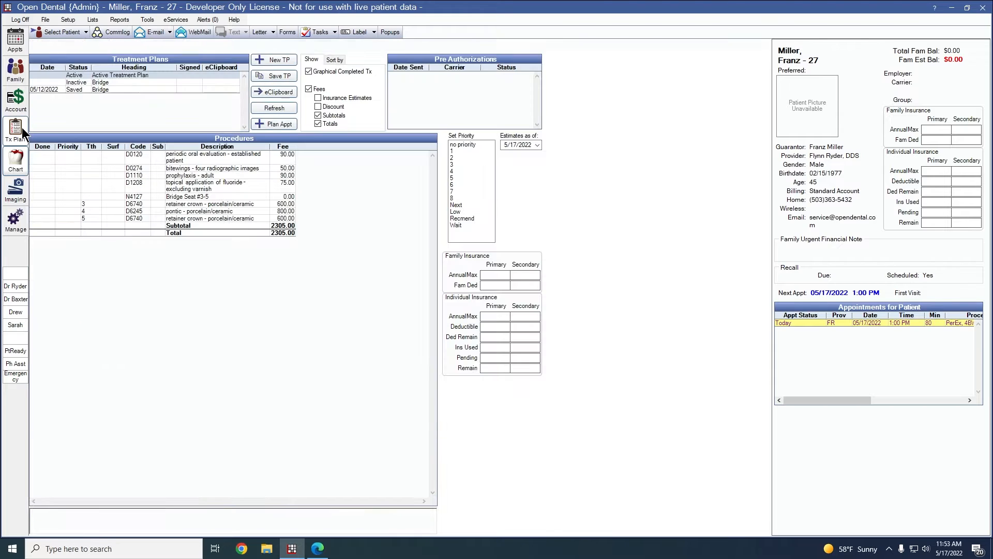
left_click(214, 43)
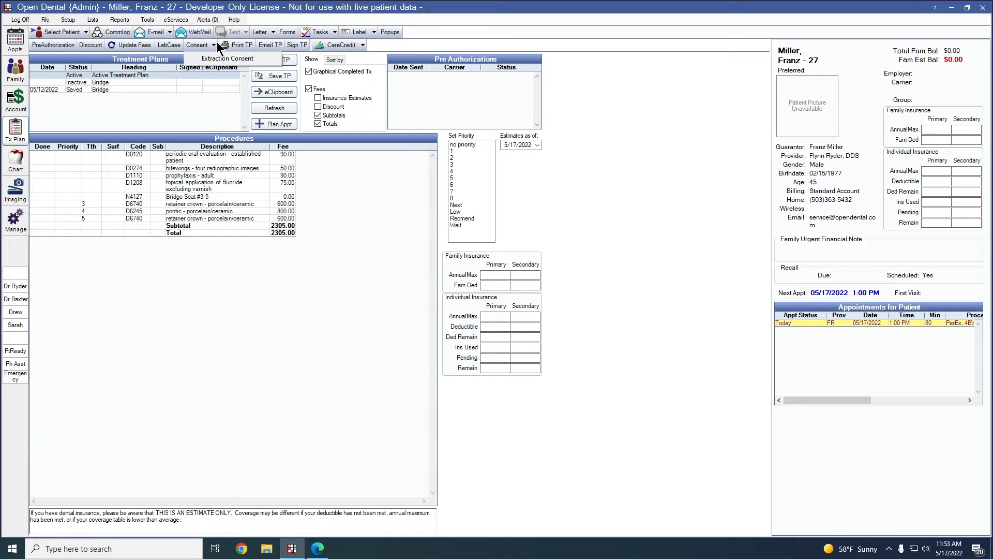
left_click(15, 161)
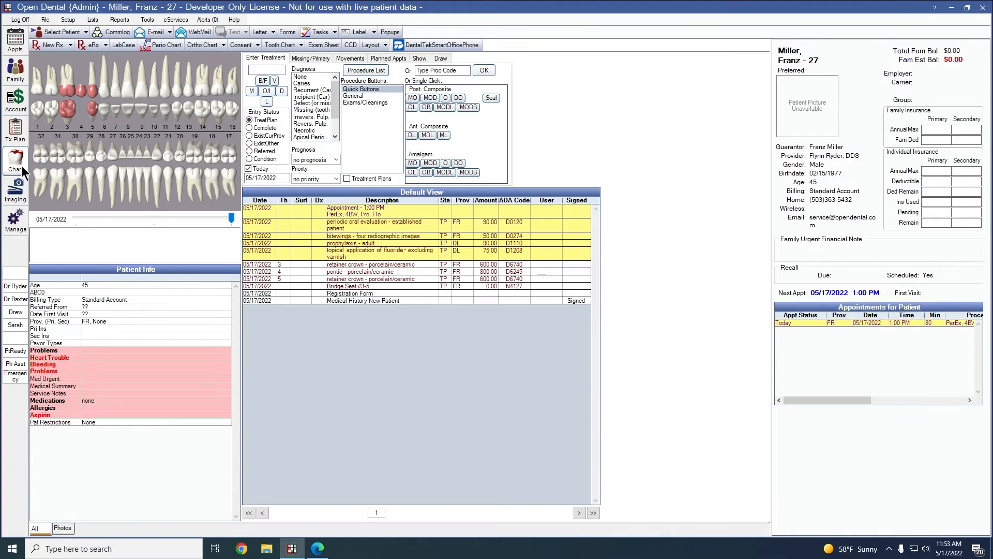
Add an Exam sheet for the patient with TMJ and Neck marked WNL, and save it to the chart.
left_click(322, 45)
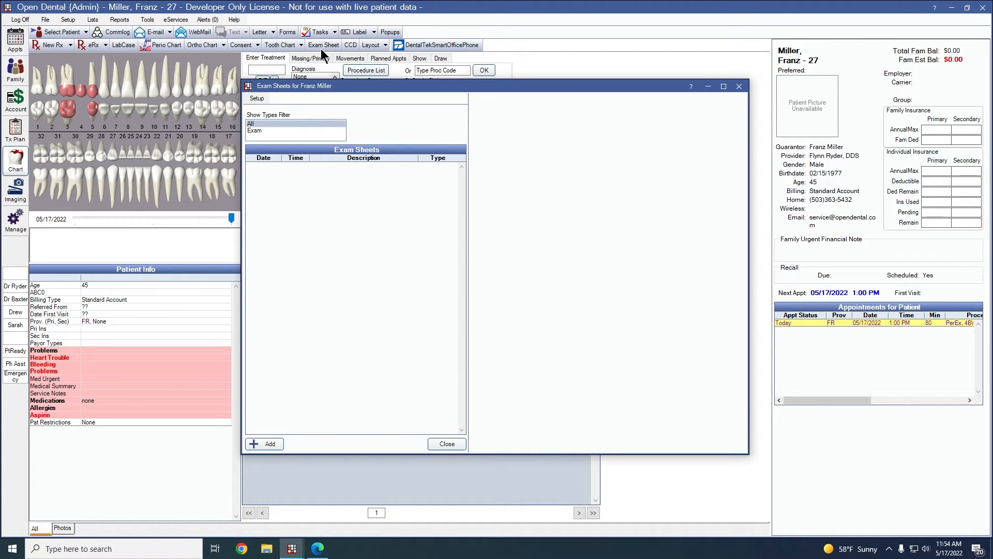
left_click(277, 132)
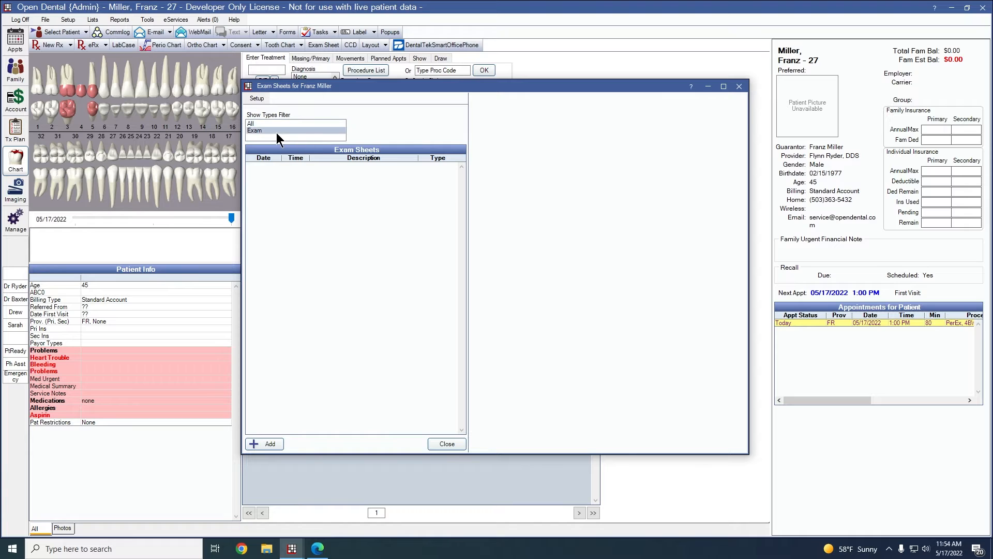
left_click(265, 444)
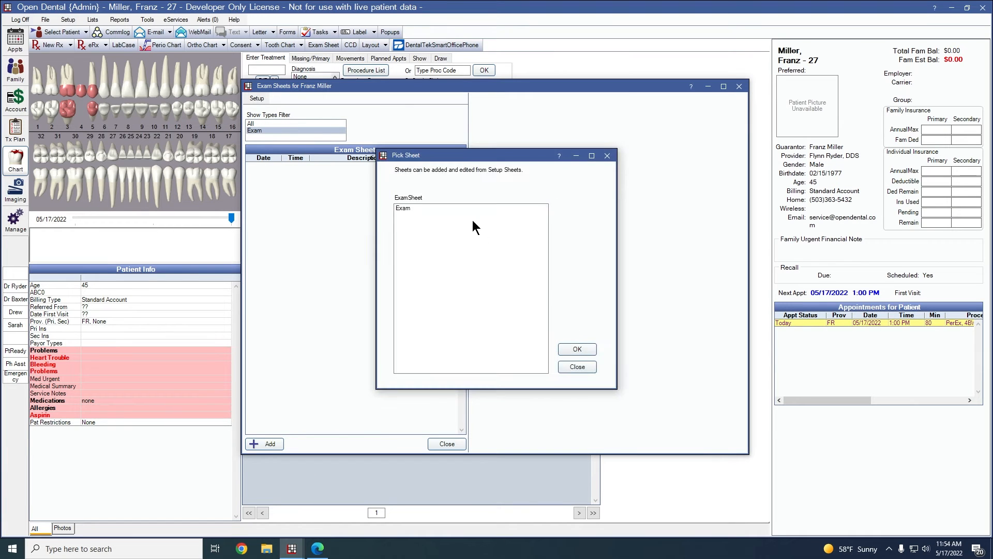
left_click(580, 350)
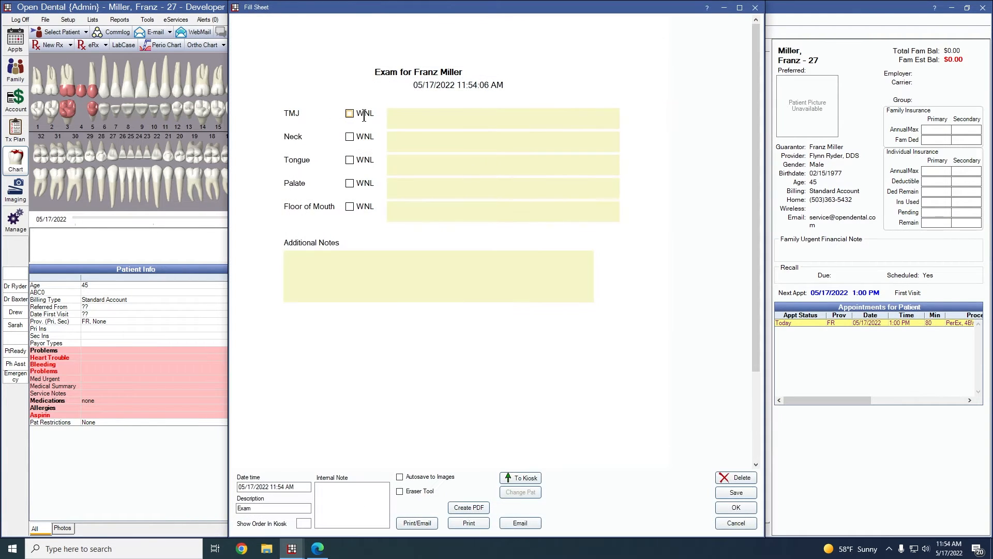
left_click(349, 113)
left_click(736, 508)
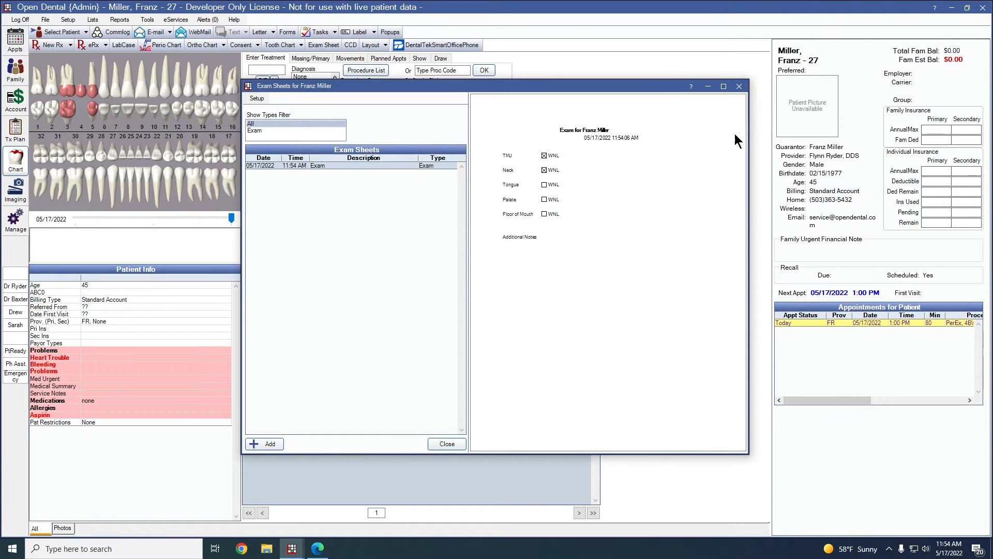
left_click(739, 86)
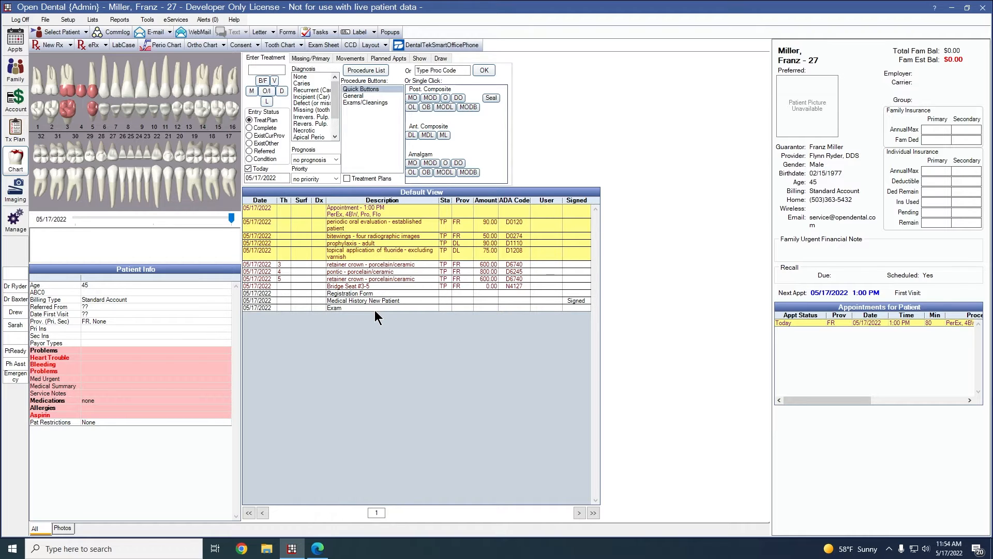
View the selectable prescription templates and the sample prescription in RX.pdf.
left_click(57, 46)
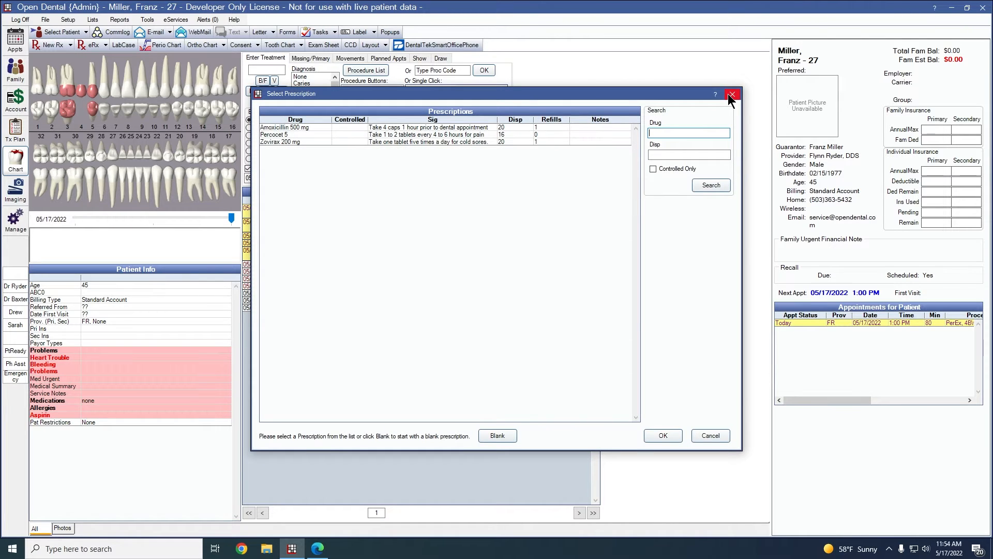
left_click(731, 95)
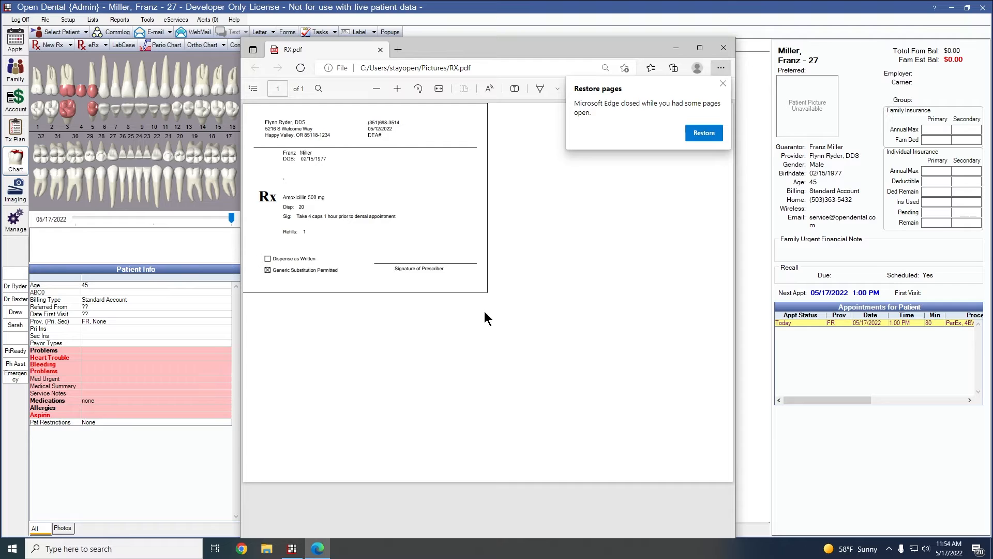
left_click(675, 48)
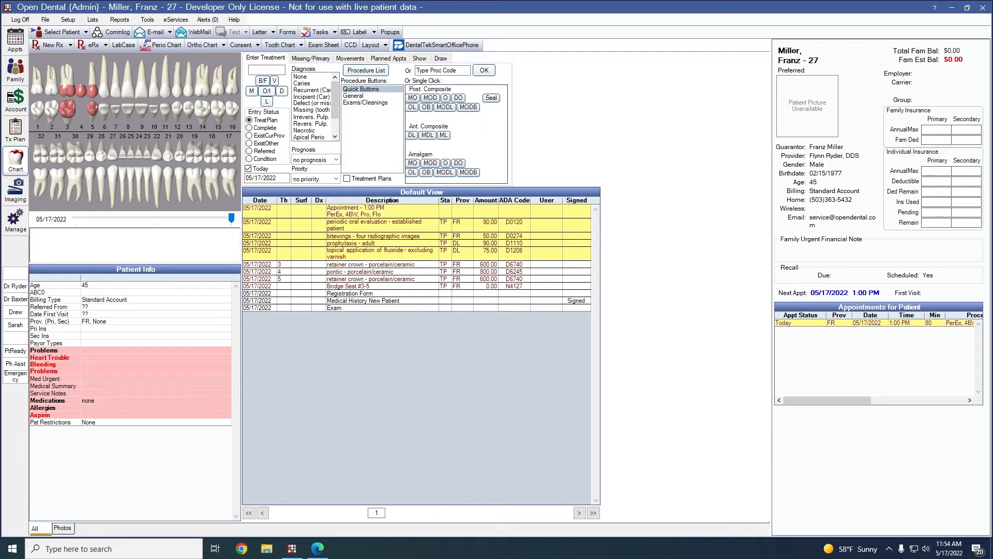
Start a lab case for the patient with Default Lab and preview its lab slip without saving the slip.
left_click(118, 46)
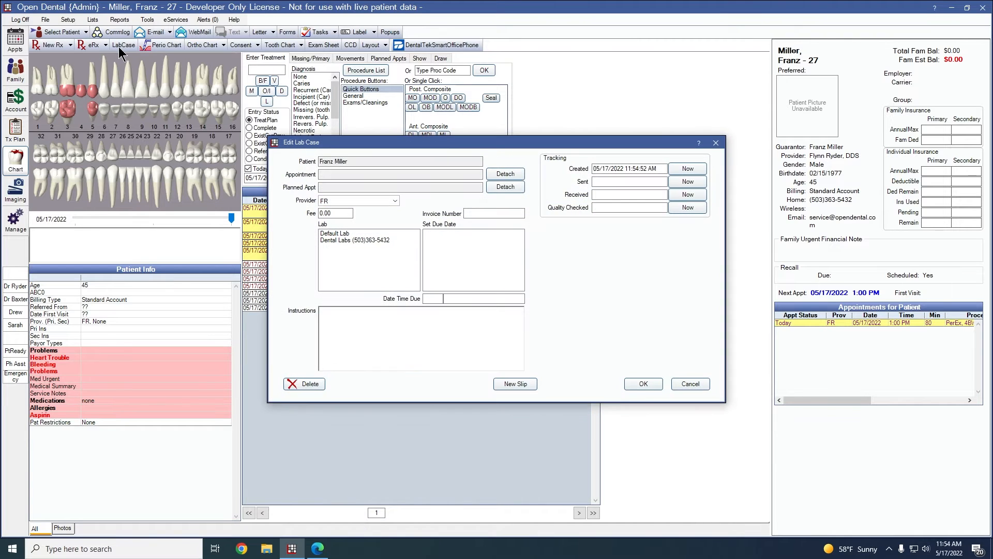
left_click(337, 235)
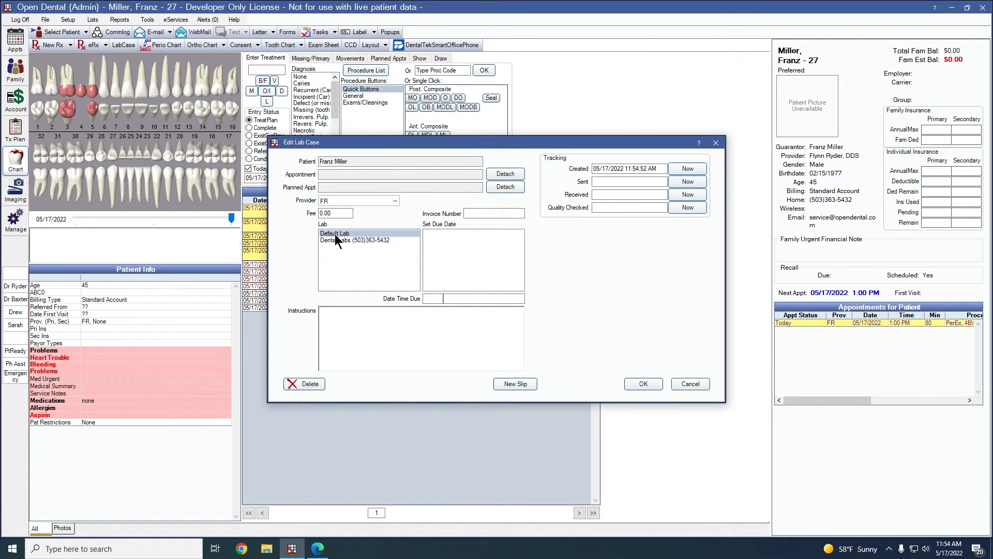
left_click(520, 385)
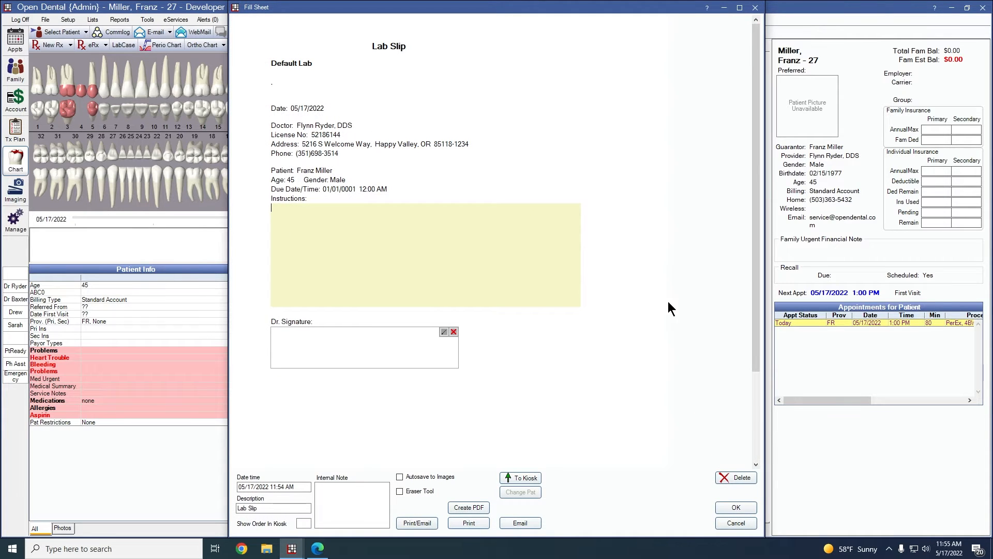
left_click(736, 524)
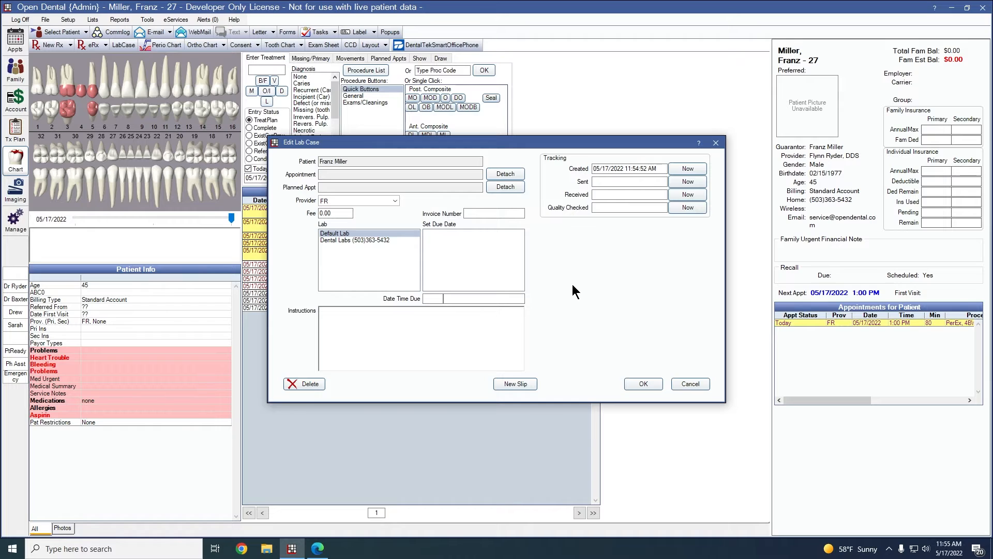
Assign the lab case to Dental Labs with the 14-day Crowns due date and open a new lab slip for it.
left_click(343, 242)
left_click(442, 234)
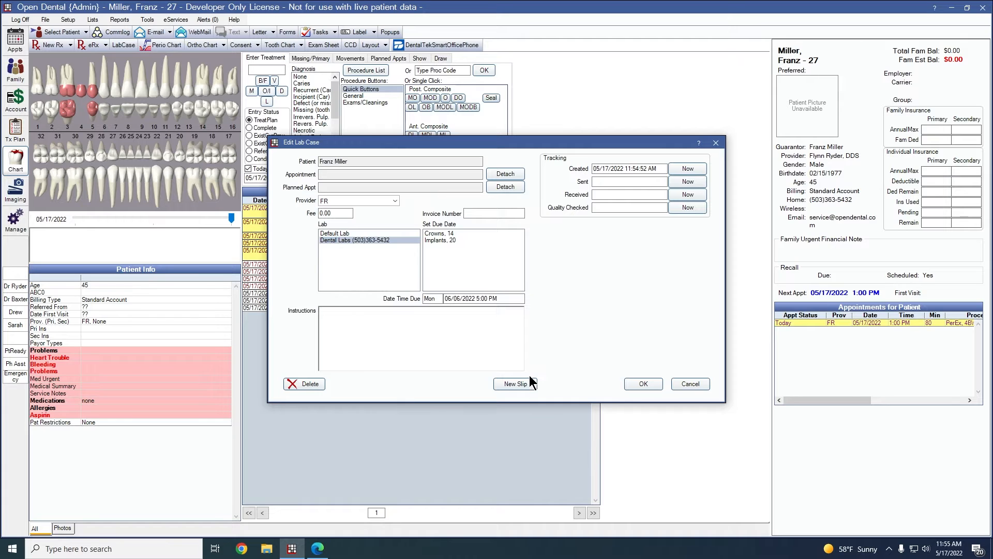
left_click(511, 384)
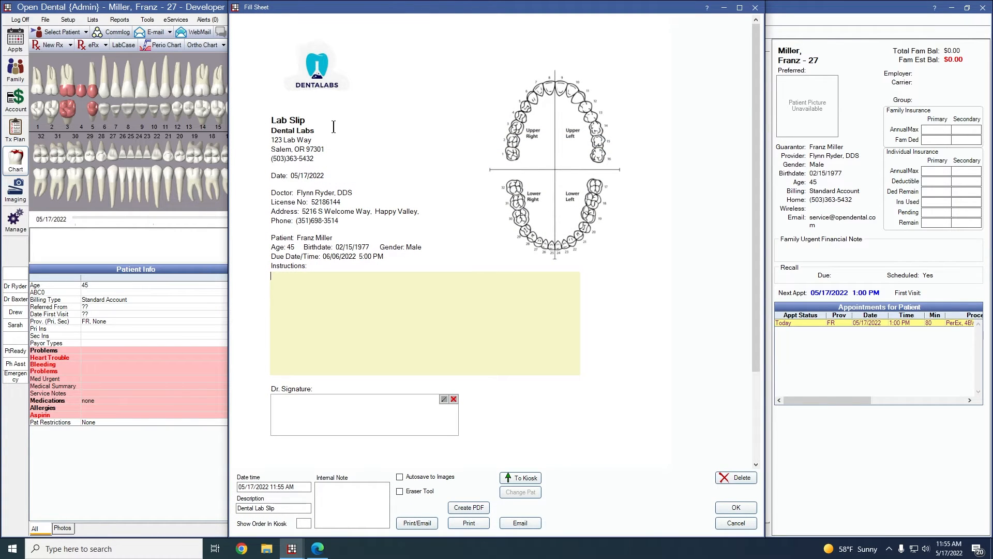
Save the Dental Lab Slip and the Dental Labs lab case to the patient's chart.
left_click(598, 140)
left_click(387, 304)
left_click(737, 507)
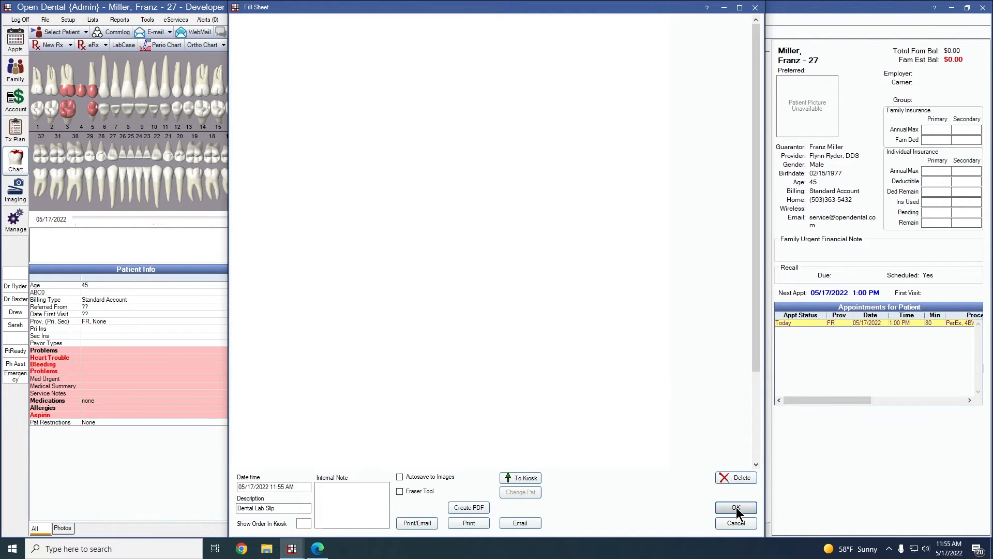
left_click(652, 387)
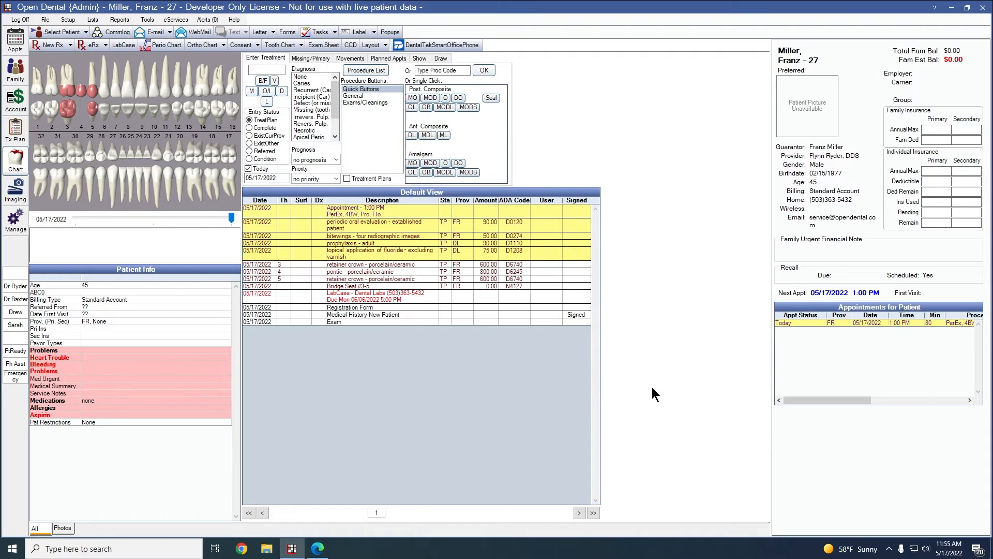
Preview the signature sheet for the saved Bridge treatment plan and close it without signing.
left_click(15, 135)
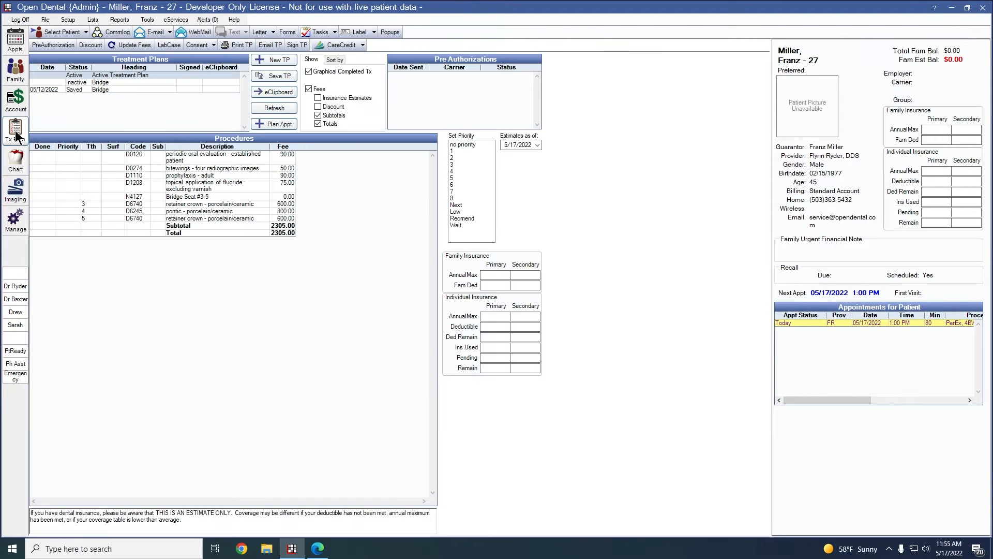
left_click(298, 45)
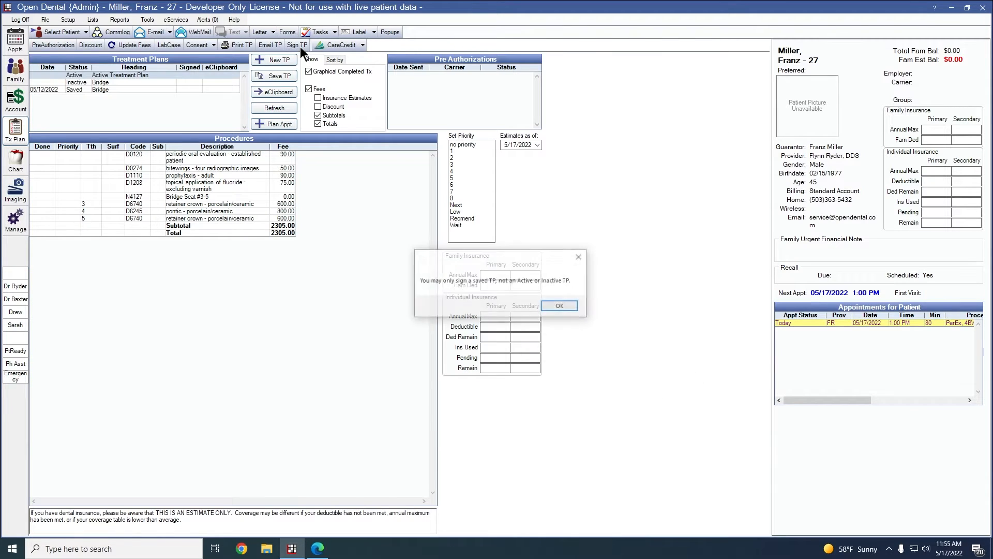
left_click(559, 309)
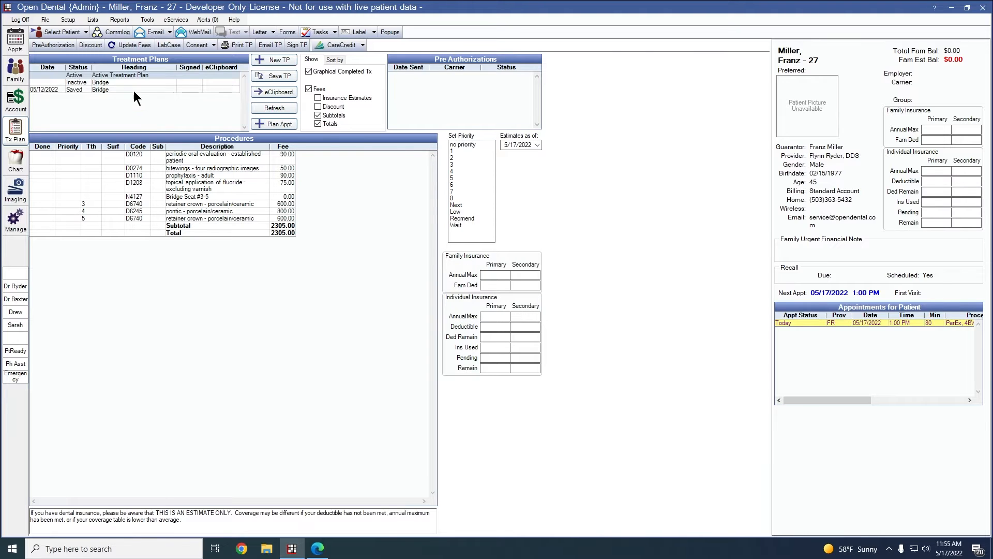
left_click(133, 90)
left_click(305, 45)
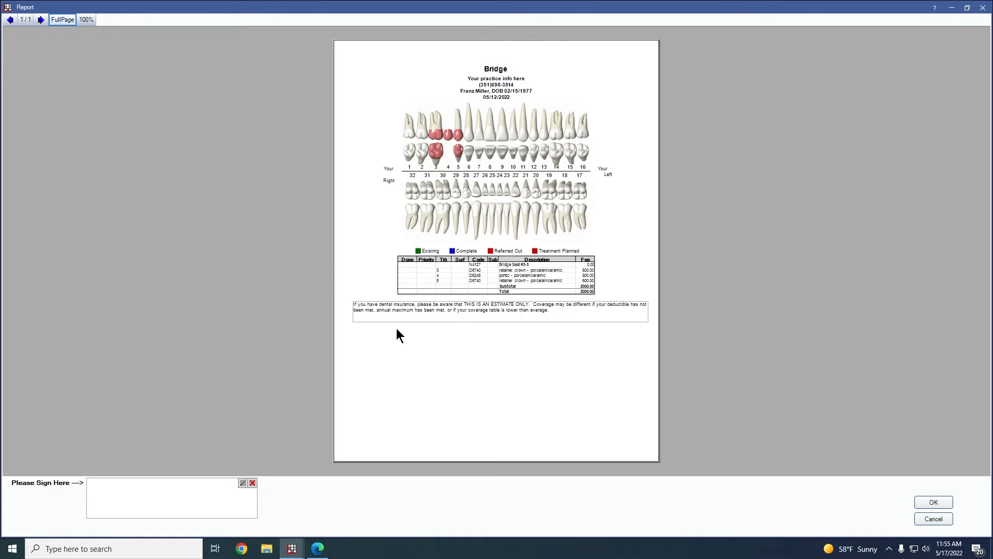
left_click(982, 7)
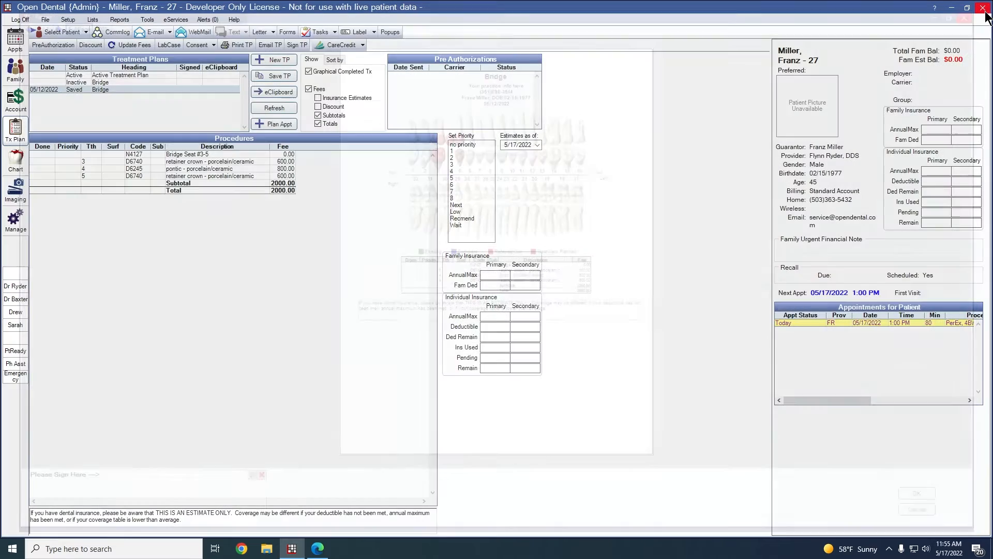
View the patient's existing payment plan in the account and close it without printing or changing it.
left_click(14, 107)
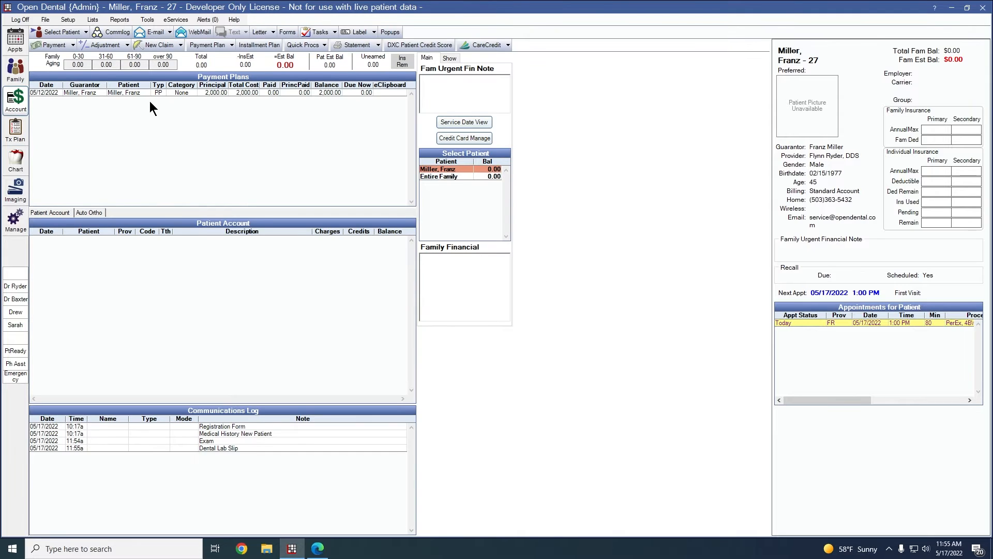
double_click(177, 91)
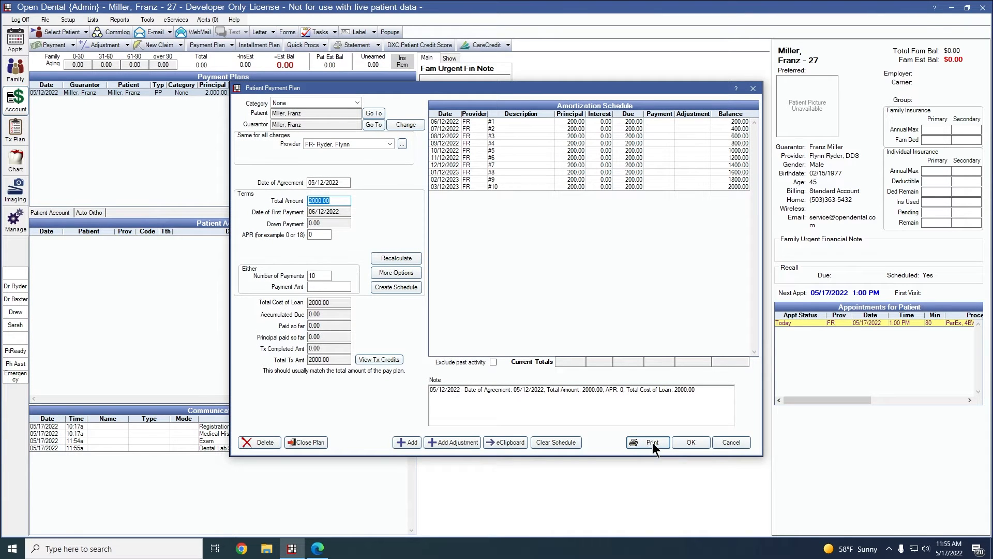
left_click(731, 441)
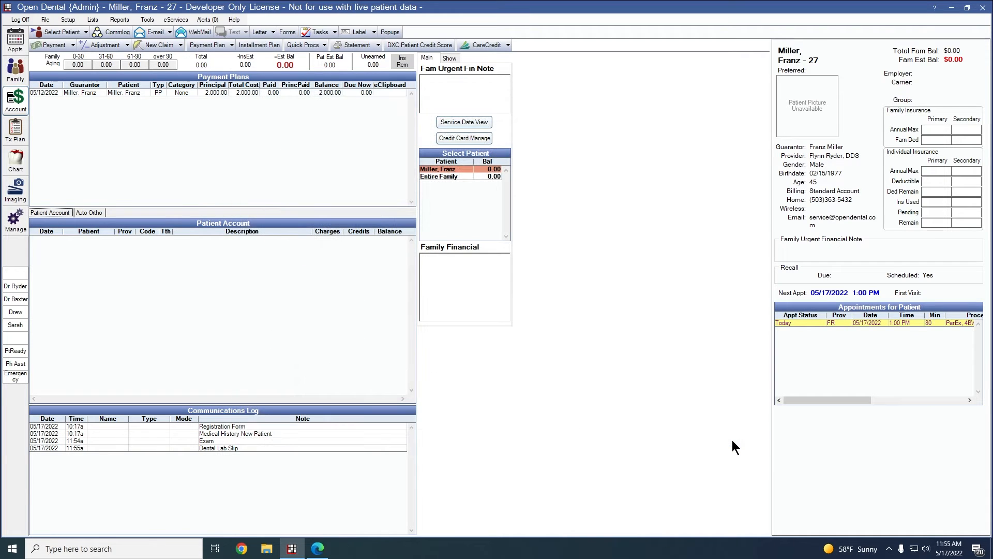
Preview the Just Notes layout in the patient's chart and return to the Chart Standard Layout.
left_click(24, 166)
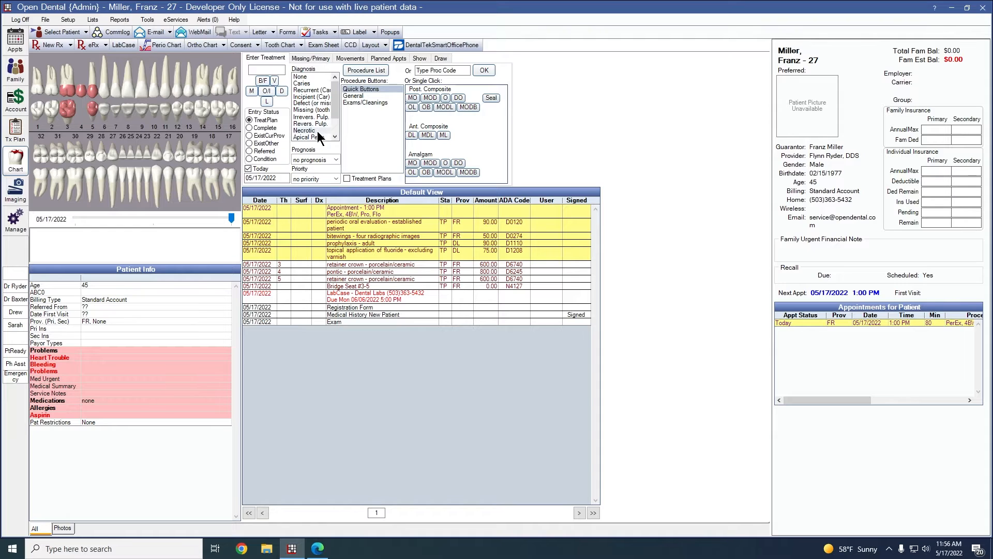
left_click(385, 45)
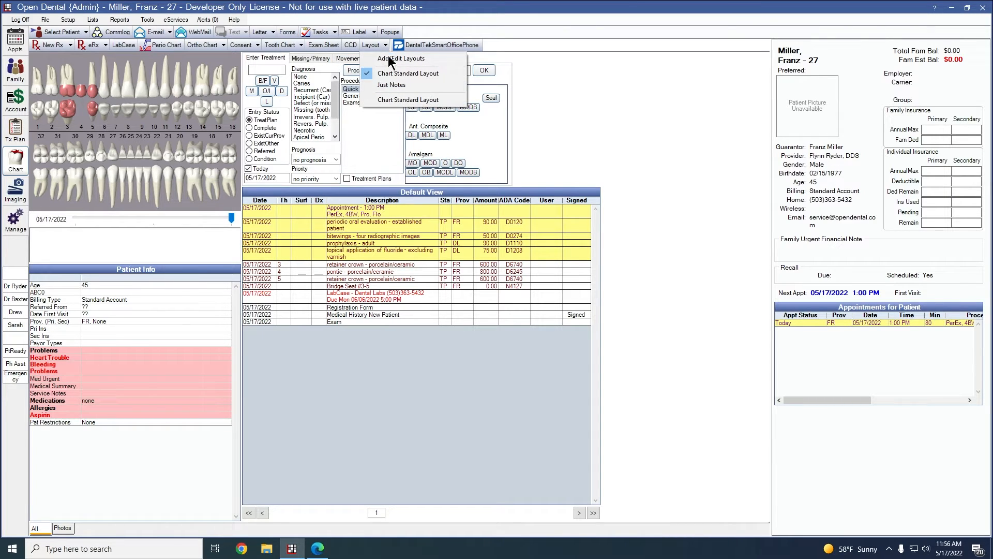
left_click(391, 85)
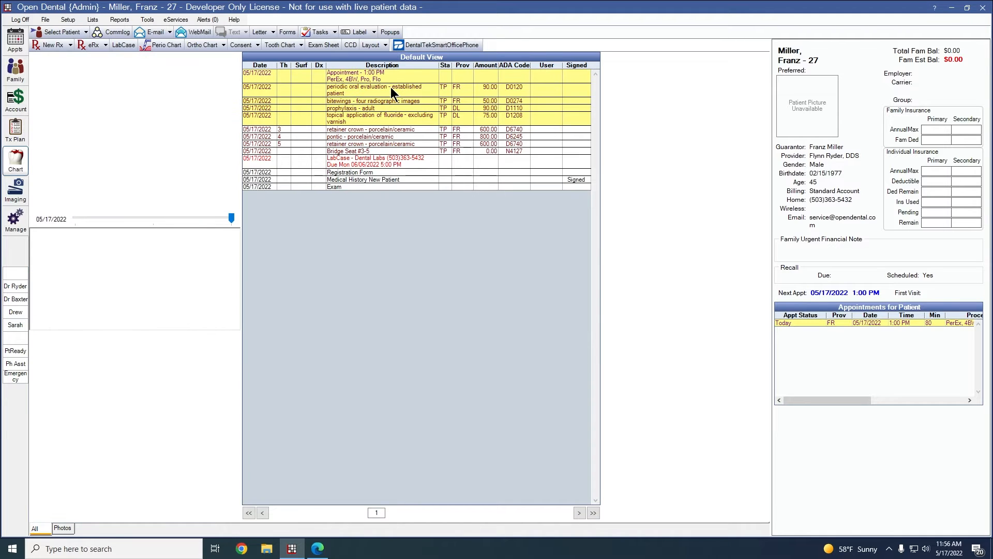
left_click(385, 45)
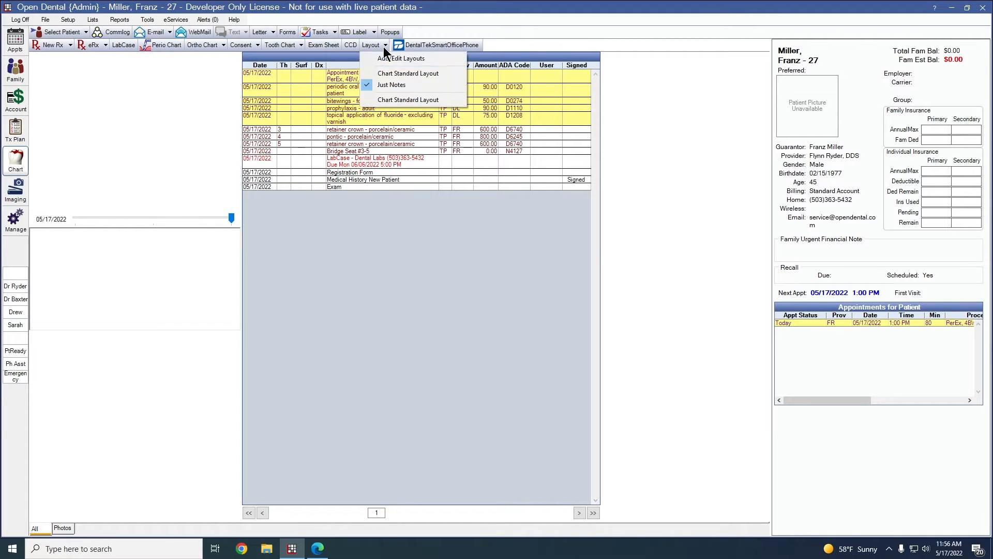
left_click(415, 74)
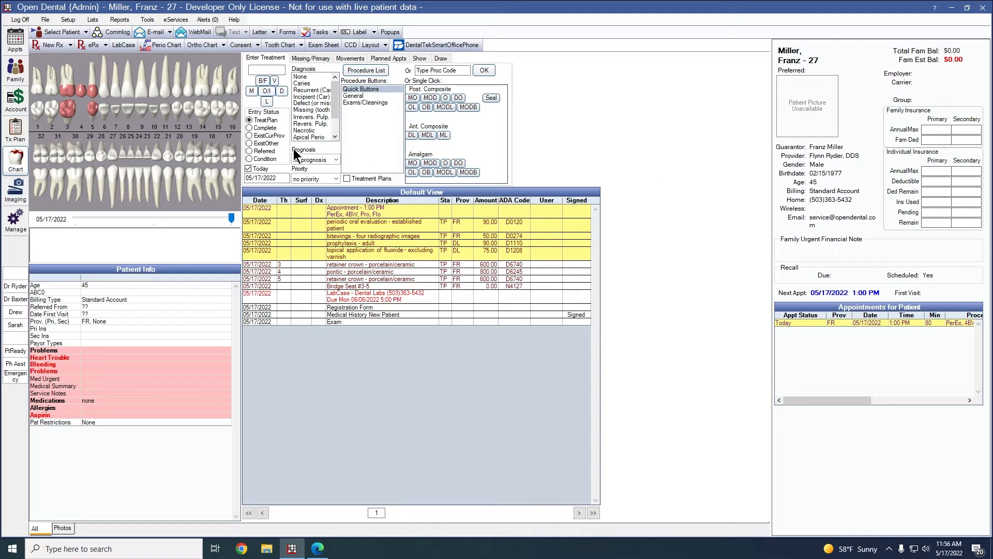
View the patient dashboard in the treatment plan and account modules, then return to the chart.
left_click(22, 132)
left_click(14, 104)
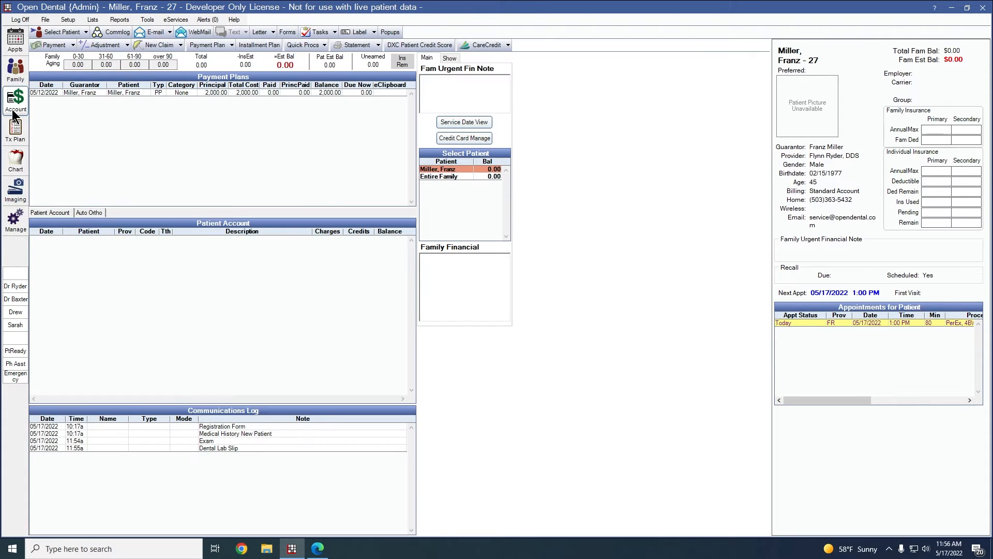
left_click(15, 160)
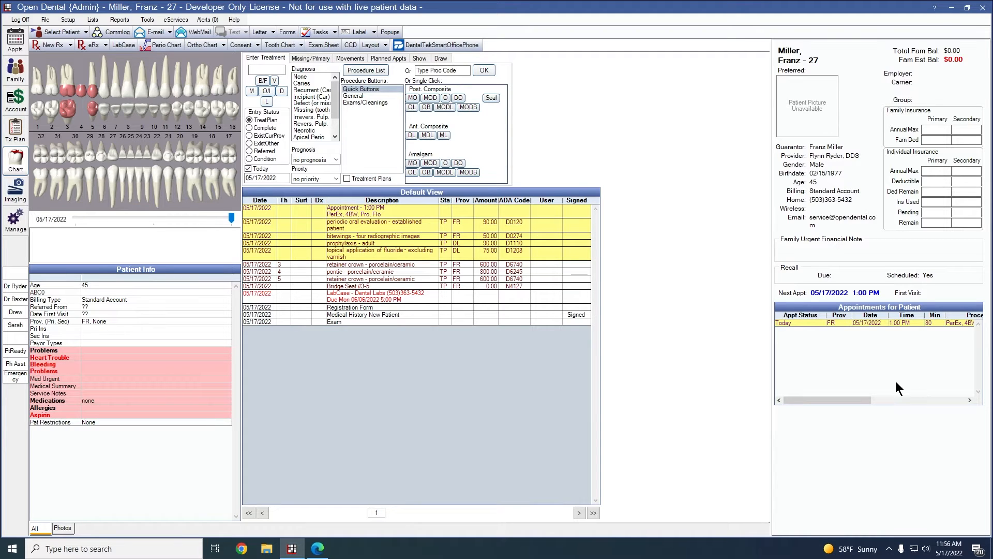
Review the internal and custom patient dashboards in Dashboard Setup and cancel without changes.
left_click(148, 19)
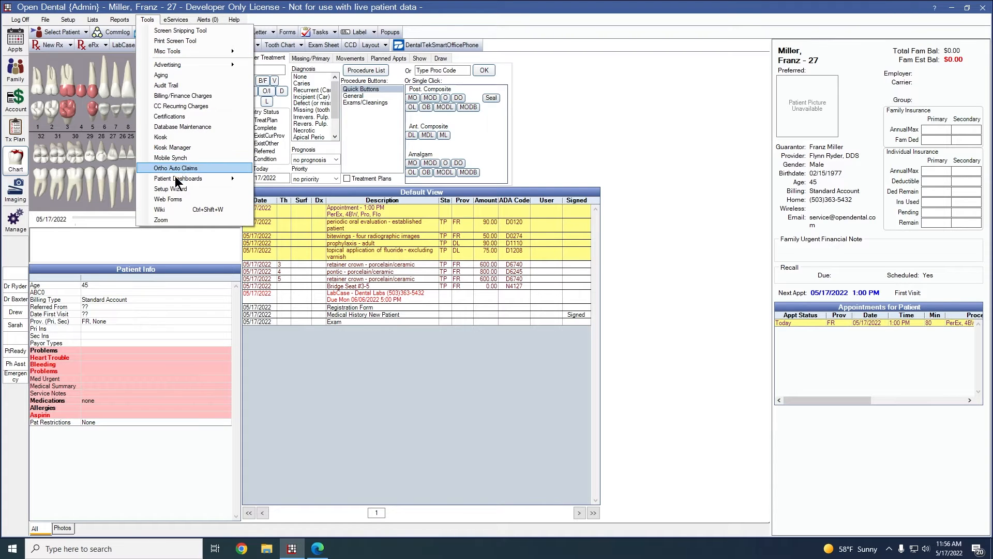
mouse_move(173, 180)
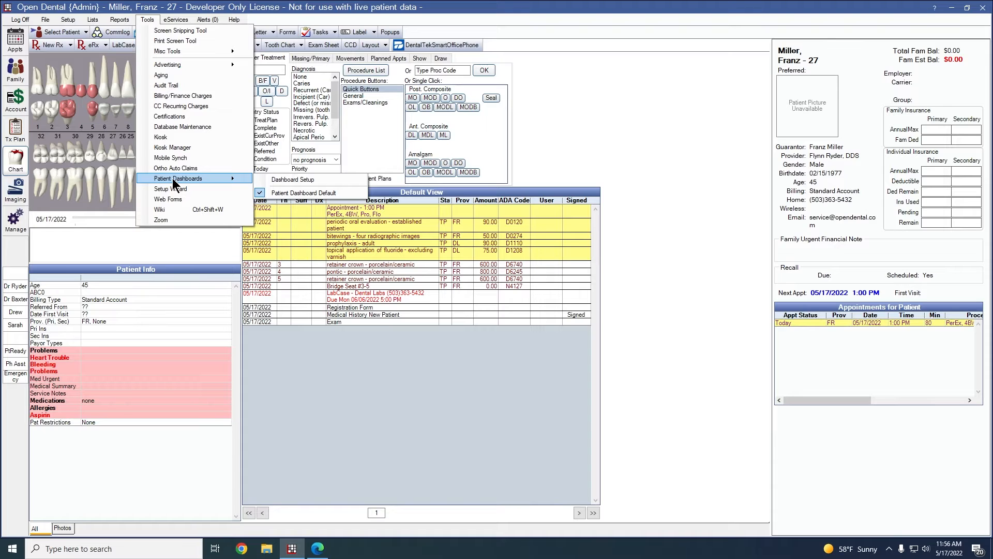
left_click(326, 183)
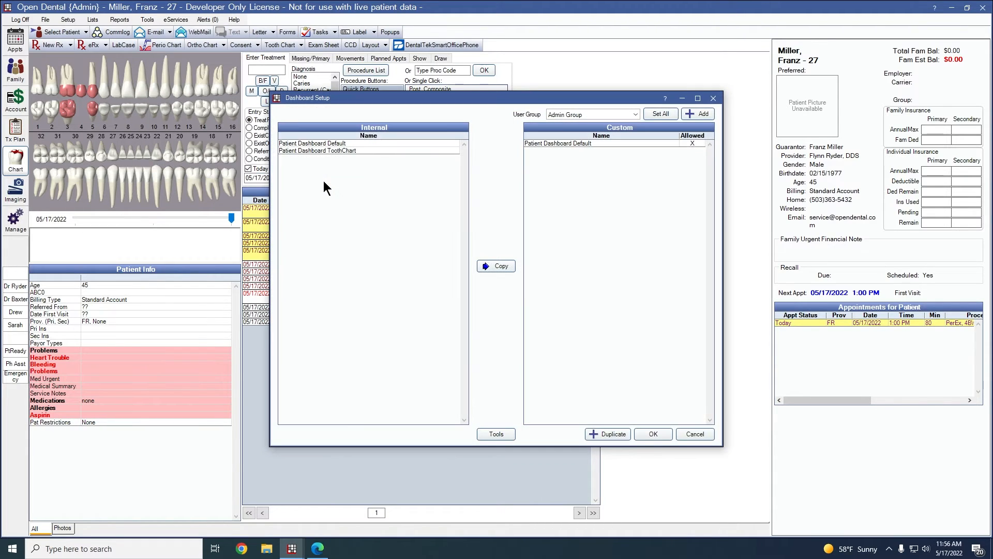
left_click(696, 433)
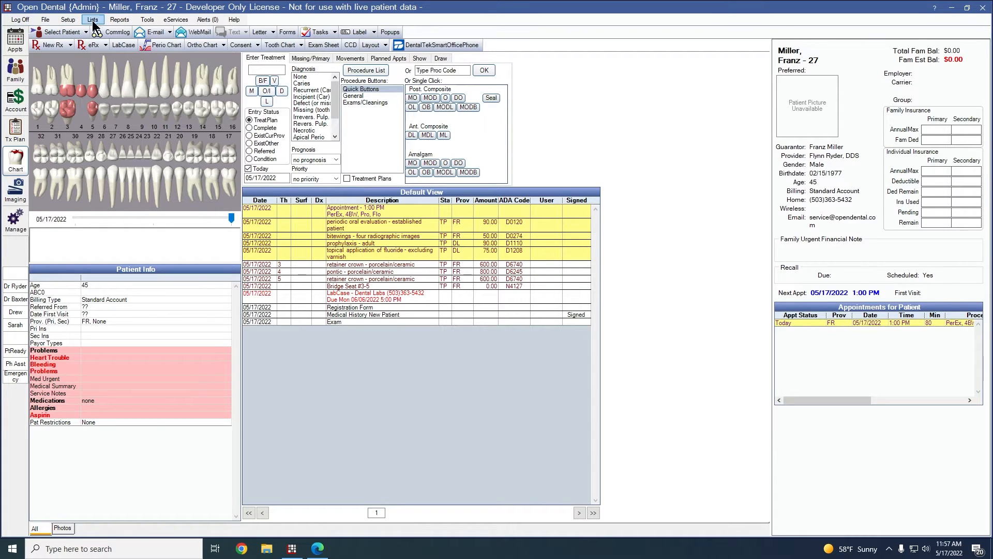
Open the sheet definitions, filter them by the ChartModule type, and clear the filter.
left_click(71, 21)
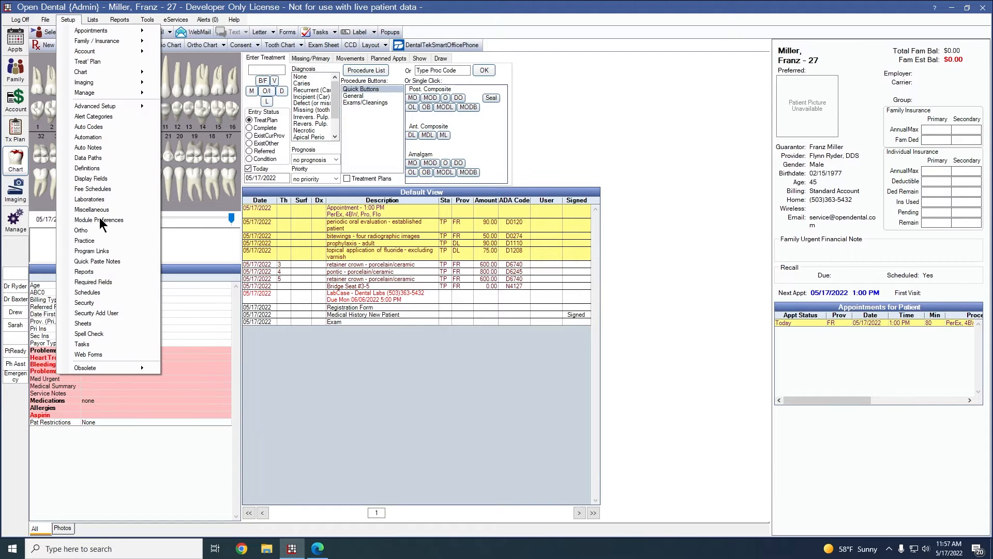
left_click(88, 324)
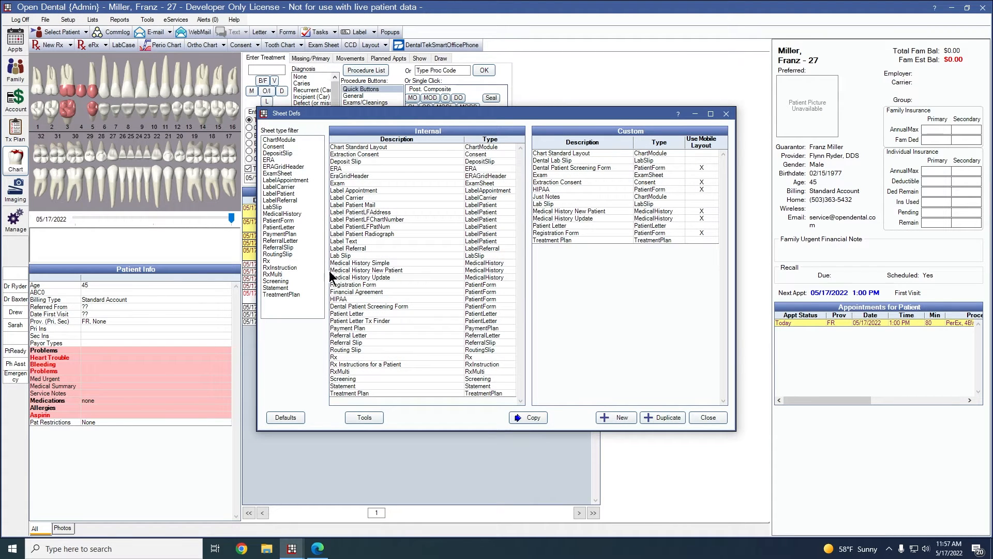
left_click(294, 142)
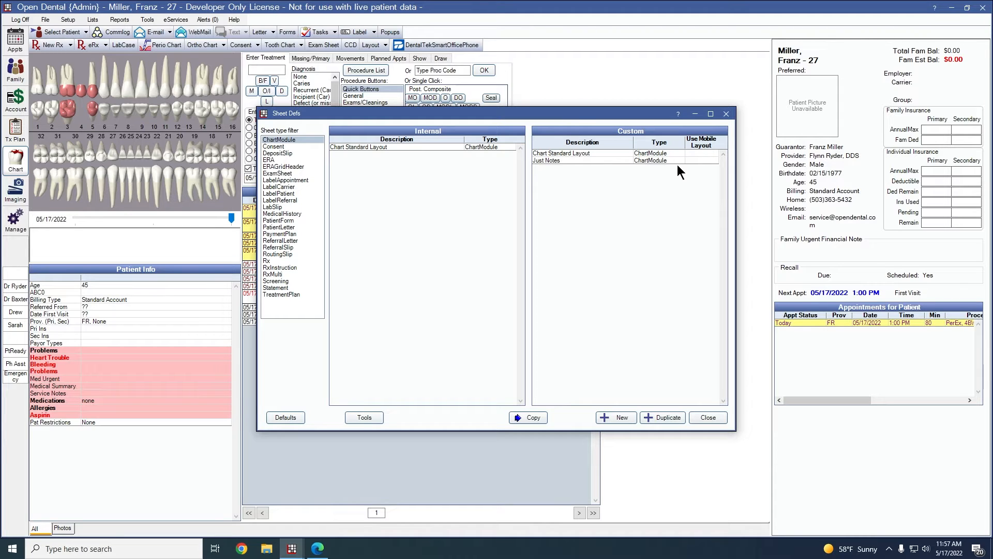
left_click(286, 140)
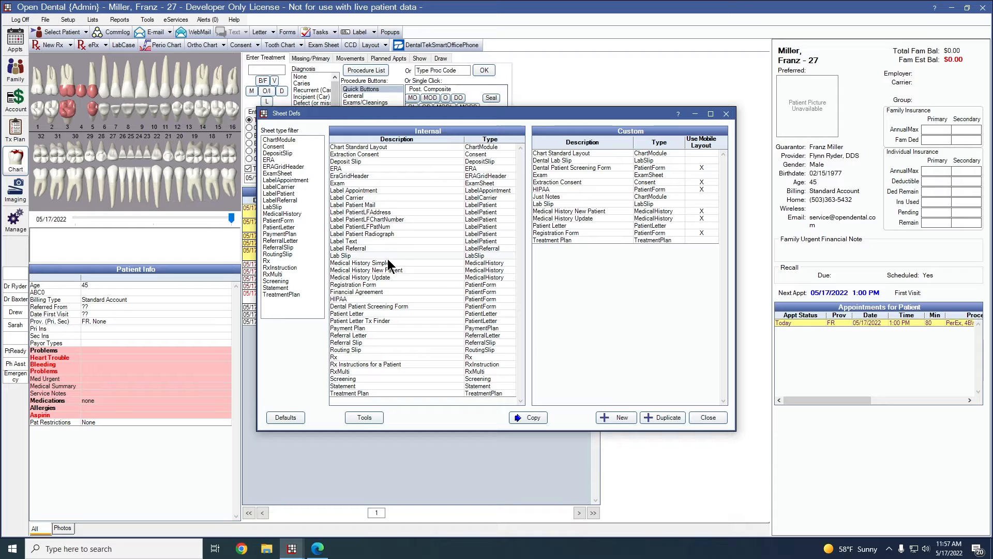
Review the sheet definition defaults and the import and export tools without changing any settings.
left_click(285, 418)
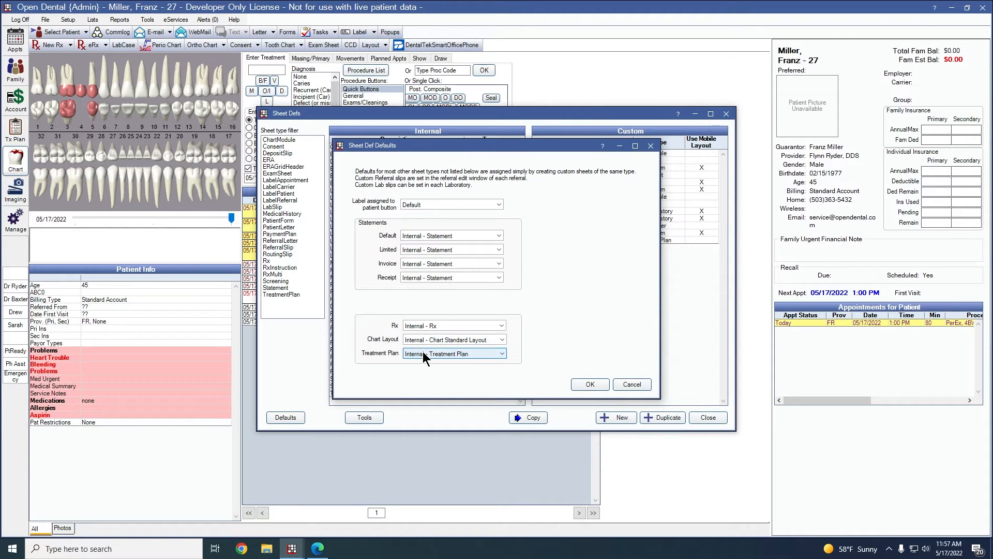
left_click(589, 386)
left_click(359, 417)
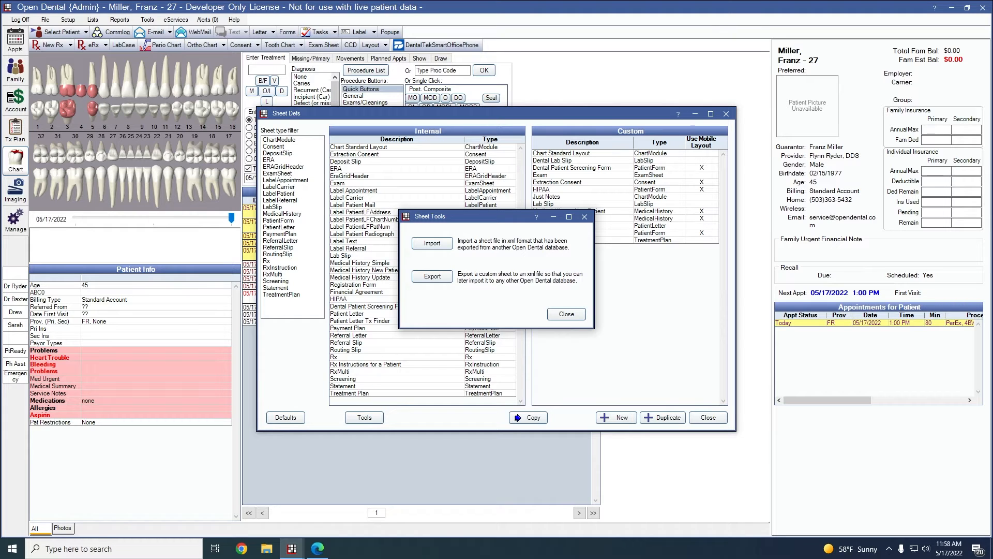
left_click(561, 316)
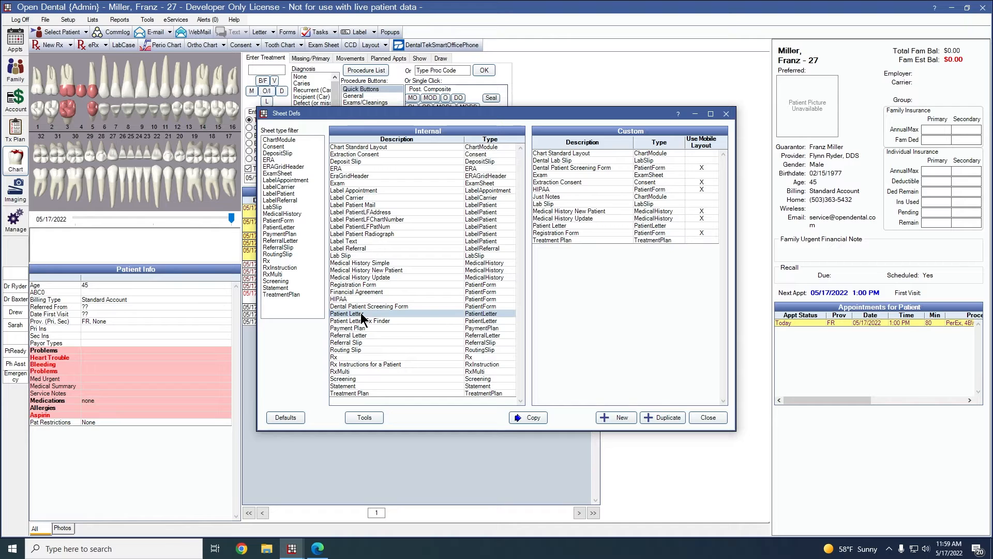
Copy the internal Patient Letter to the custom sheets and inspect the copy's letter text field without editing it.
left_click(524, 417)
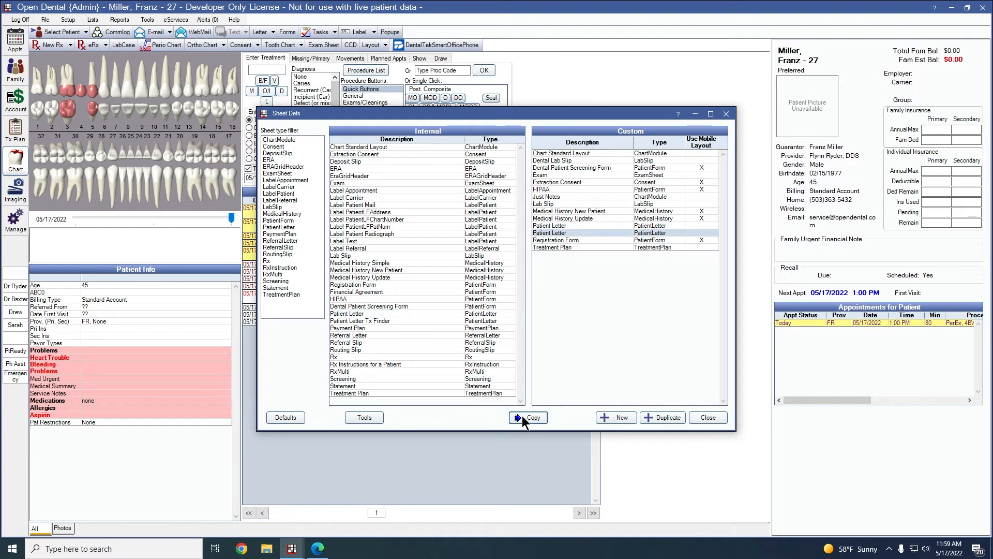
double_click(584, 232)
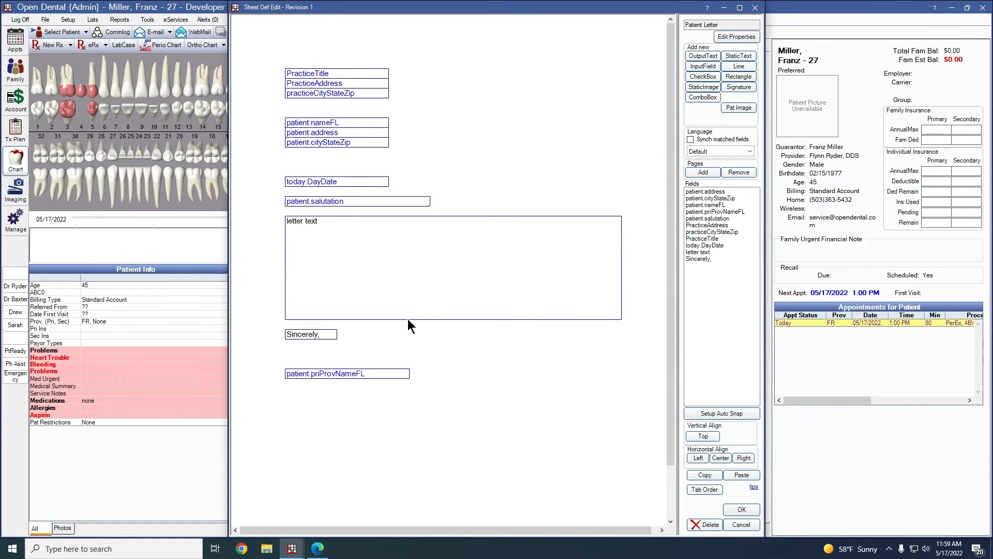
double_click(432, 268)
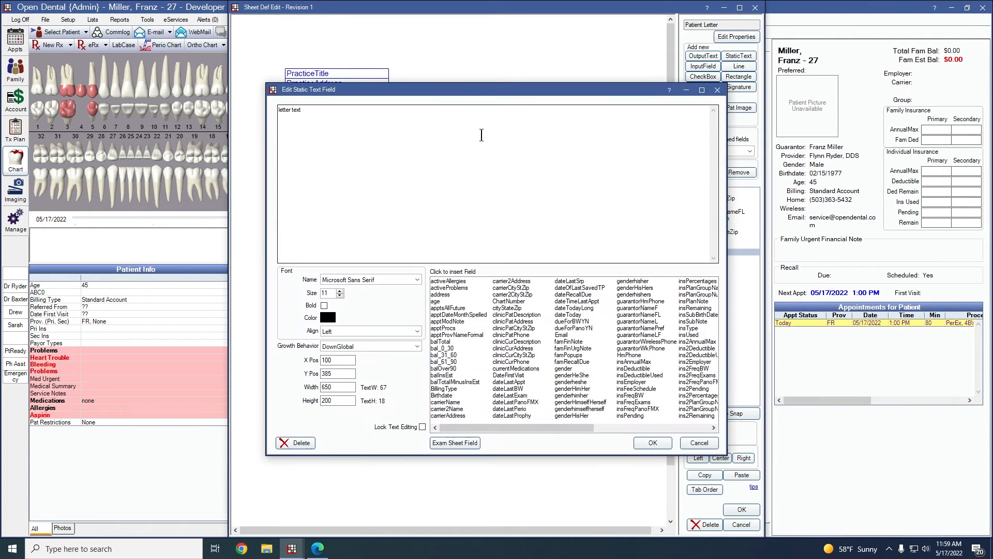
left_click(703, 440)
left_click(739, 521)
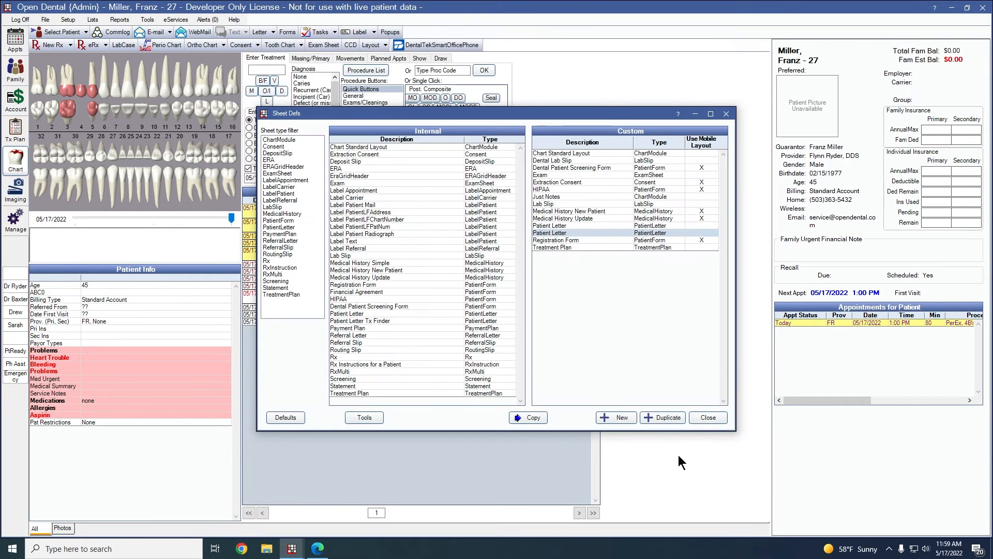
Examine the description, sheet type, font and size options for a new custom sheet without creating it.
left_click(622, 416)
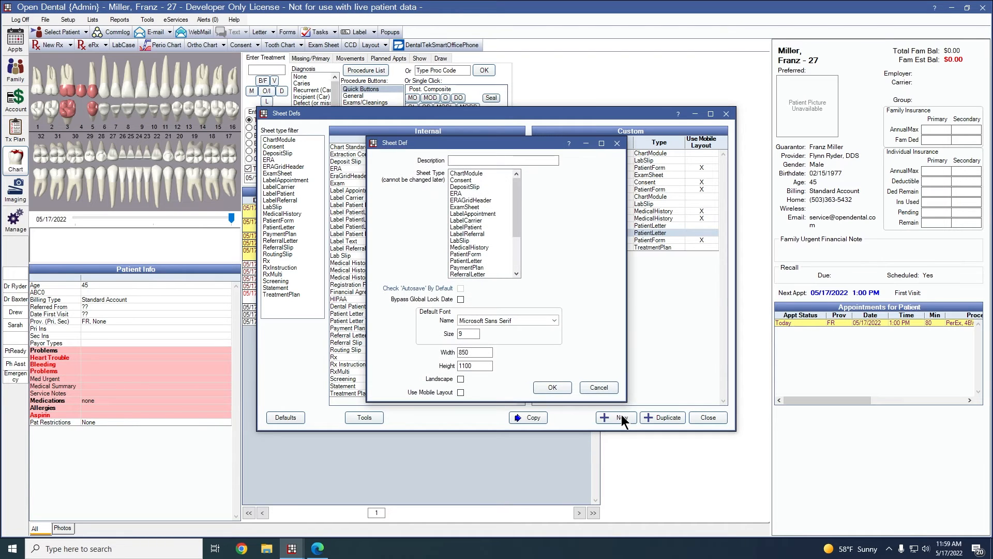
left_click(536, 159)
left_click(551, 388)
left_click(549, 306)
left_click(604, 390)
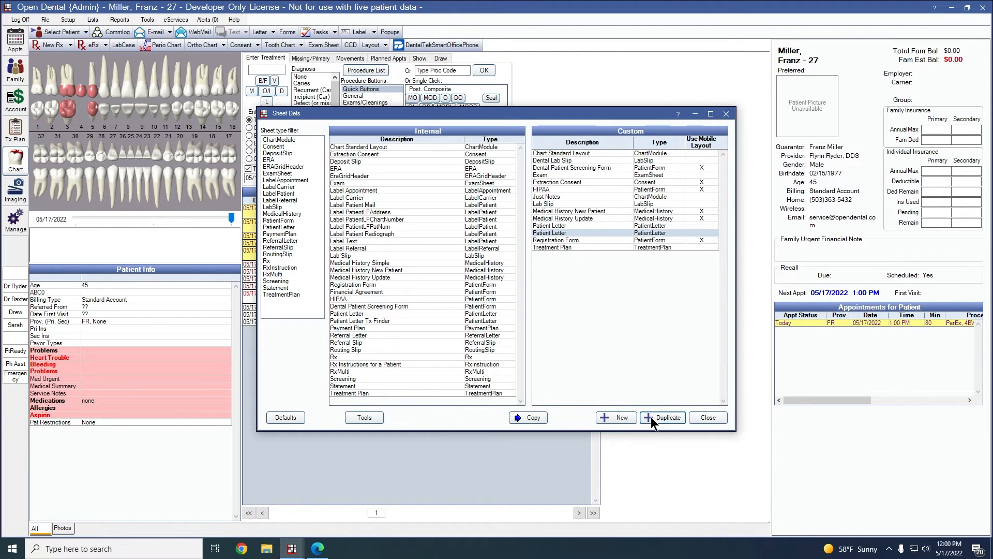
Duplicate the custom Extraction Consent sheet, filter the sheet definitions by the Consent type, and select the duplicate.
left_click(575, 182)
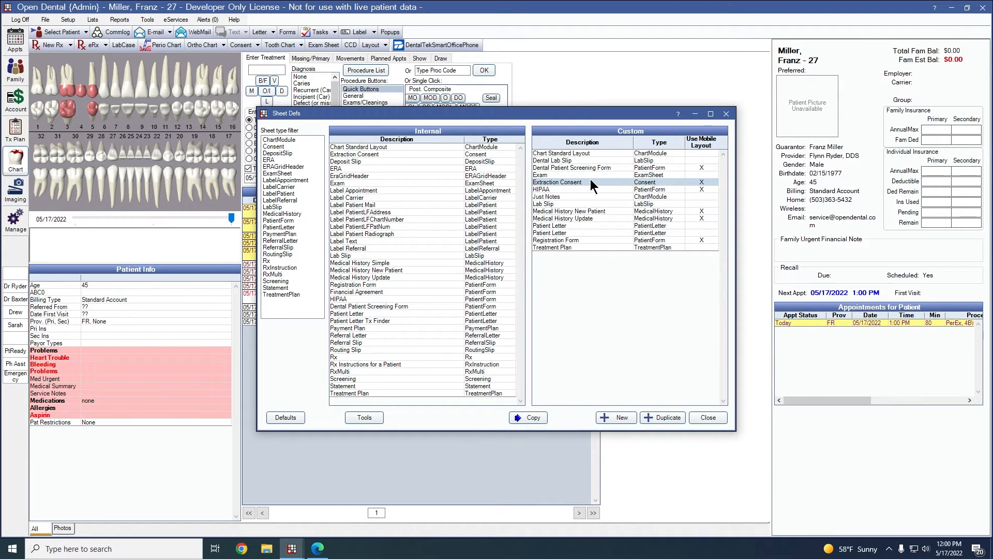
left_click(668, 417)
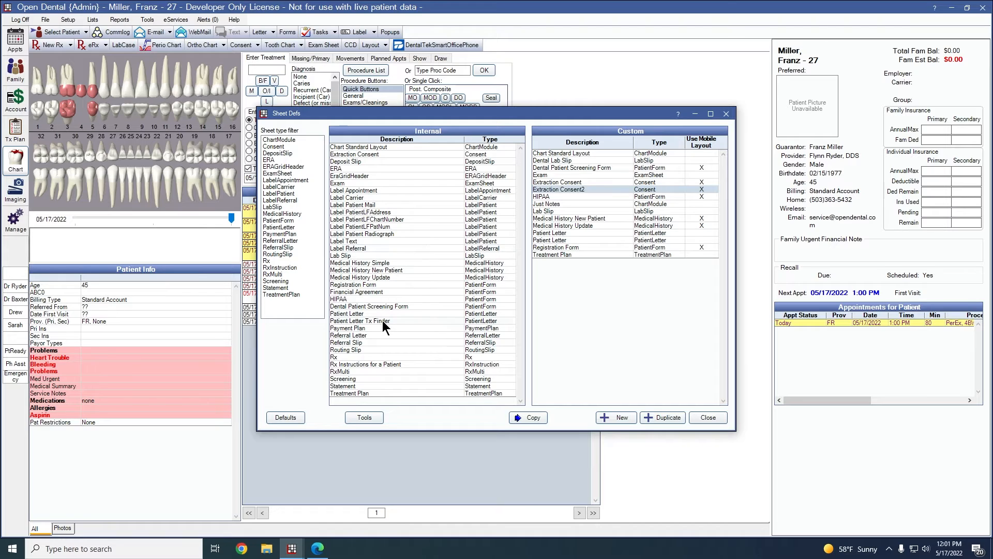
left_click(275, 147)
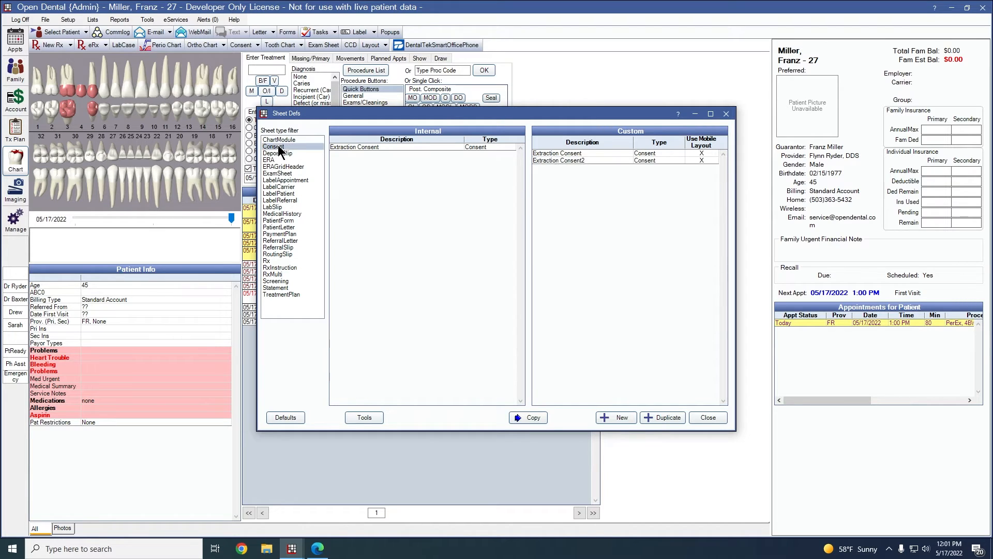
left_click(372, 148)
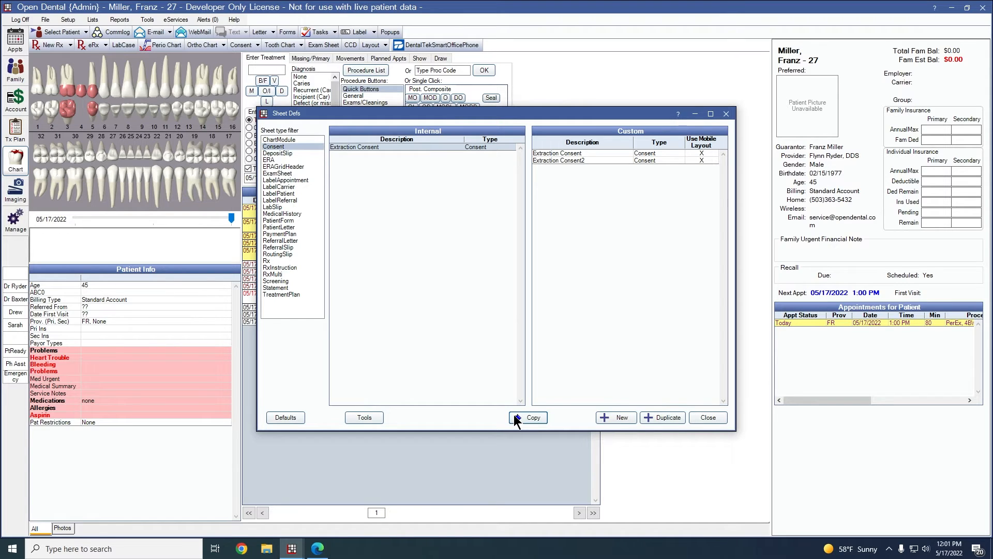
left_click(588, 162)
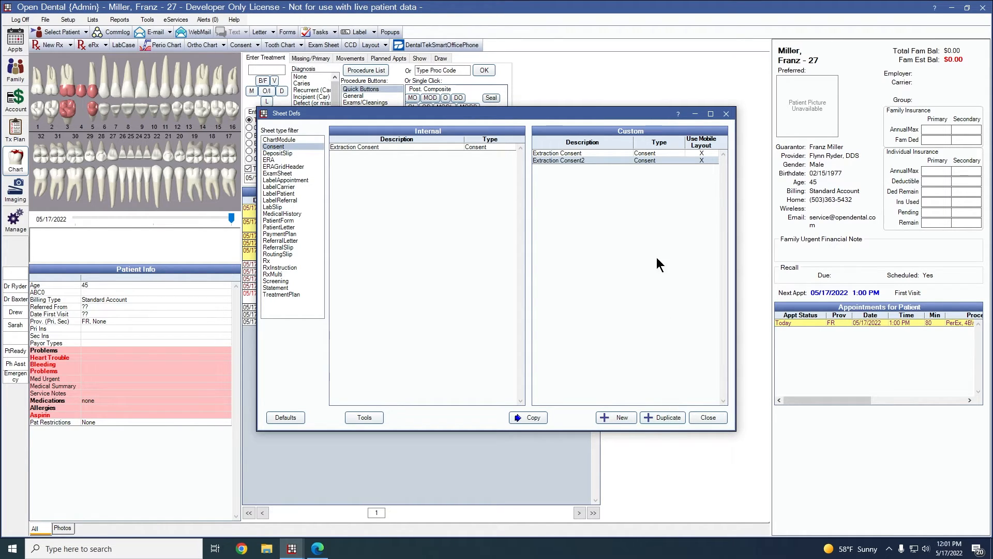
Open the duplicated Extraction Consent2 sheet and change its description to N20 Consent.
double_click(610, 161)
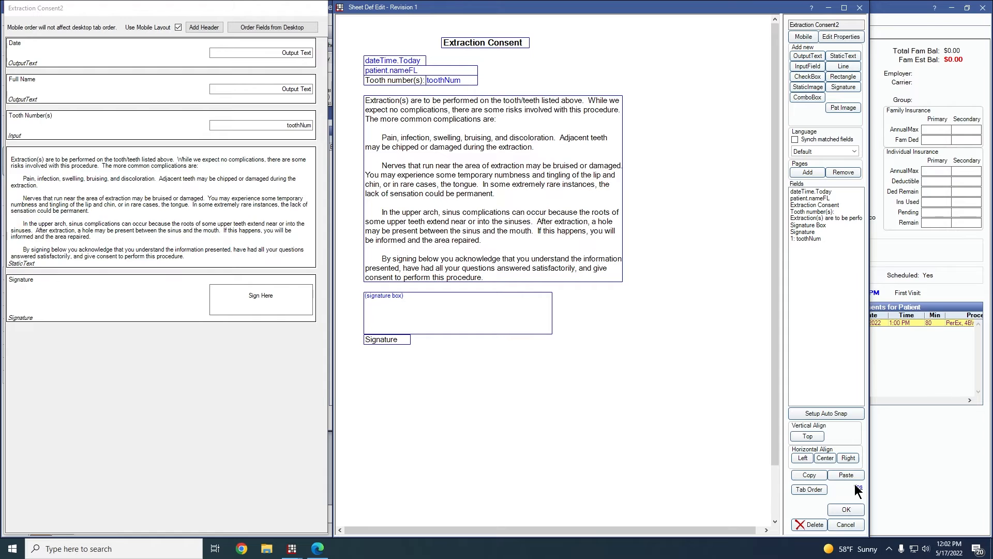
left_click(841, 36)
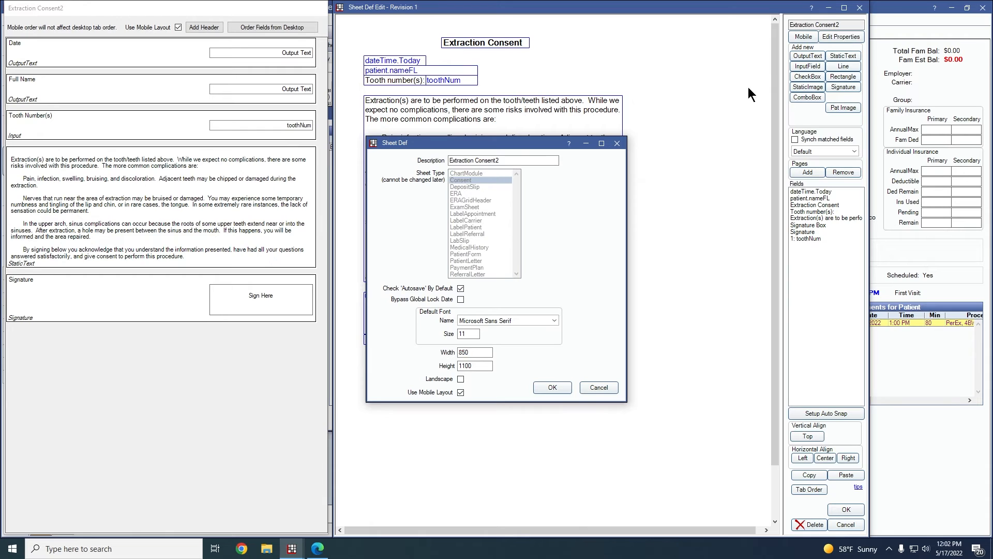
left_click_drag(556, 160, 401, 167)
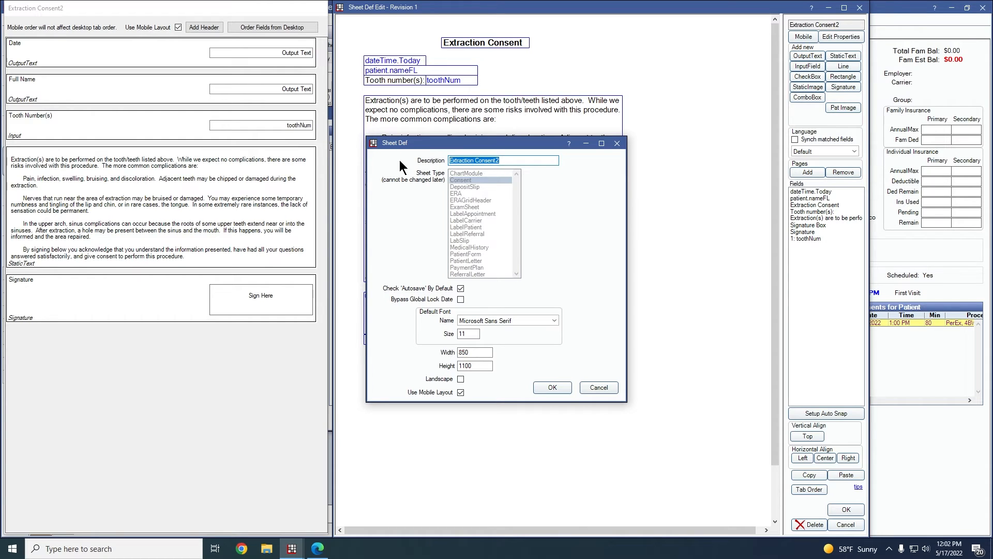
type("N20 Consent")
left_click(562, 389)
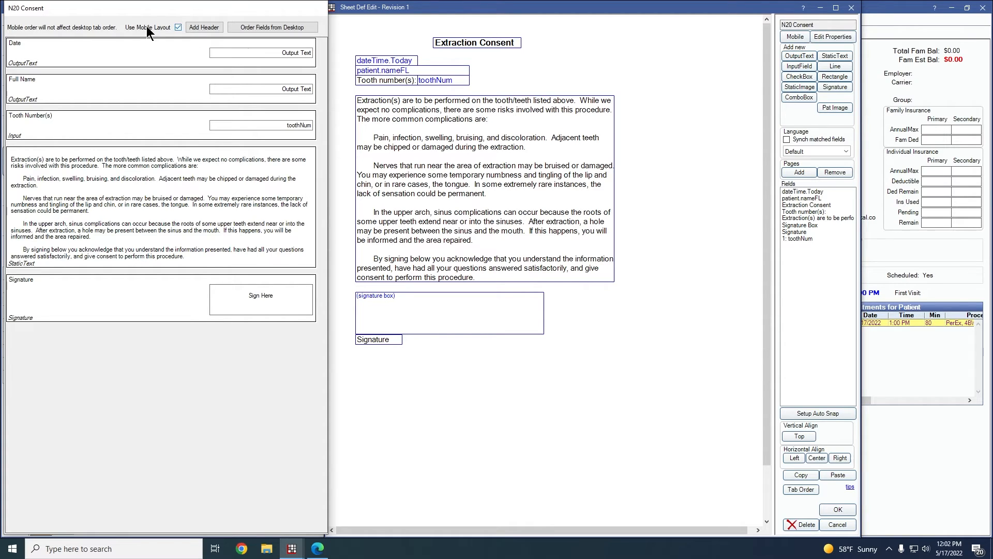
Replace the sheet's bold heading text with N20 Consent.
double_click(463, 48)
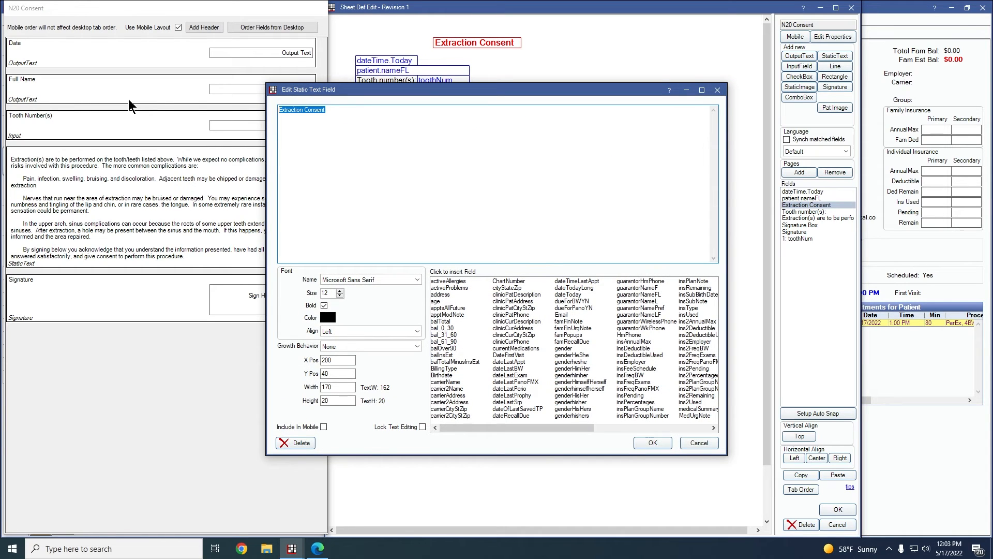
type("N20 Consent")
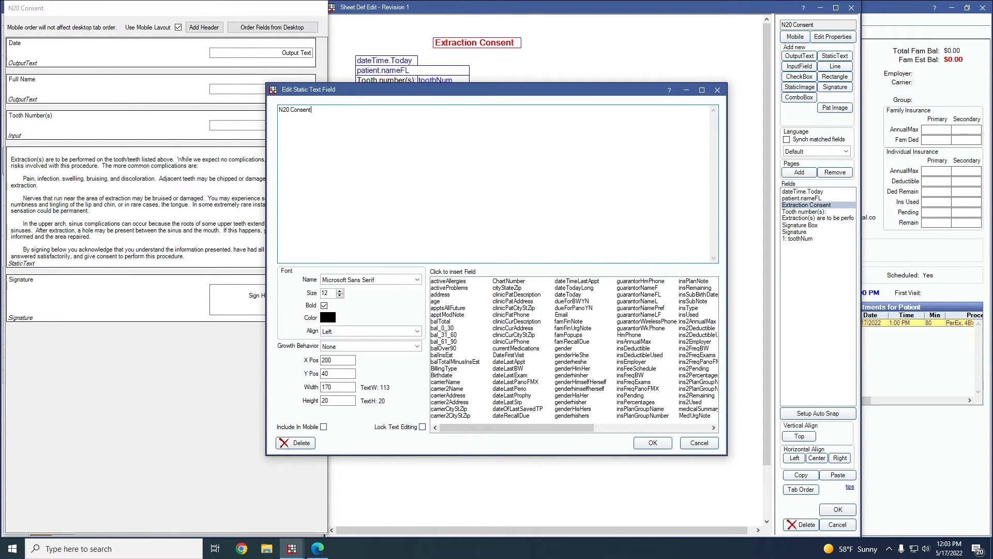
left_click(658, 442)
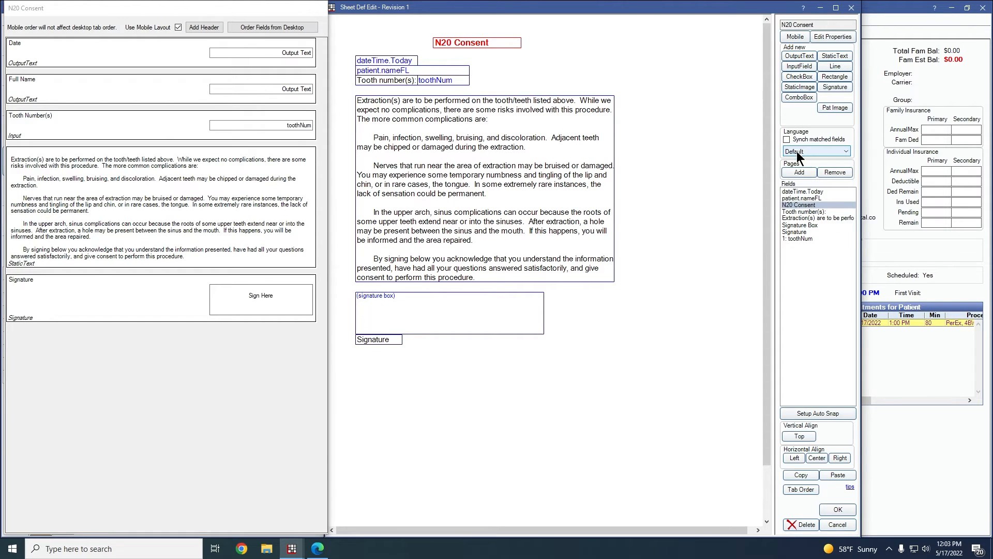
Highlight the sheet's fields one after another to examine where each sits in the desktop and mobile layouts.
left_click(788, 191)
left_click(788, 197)
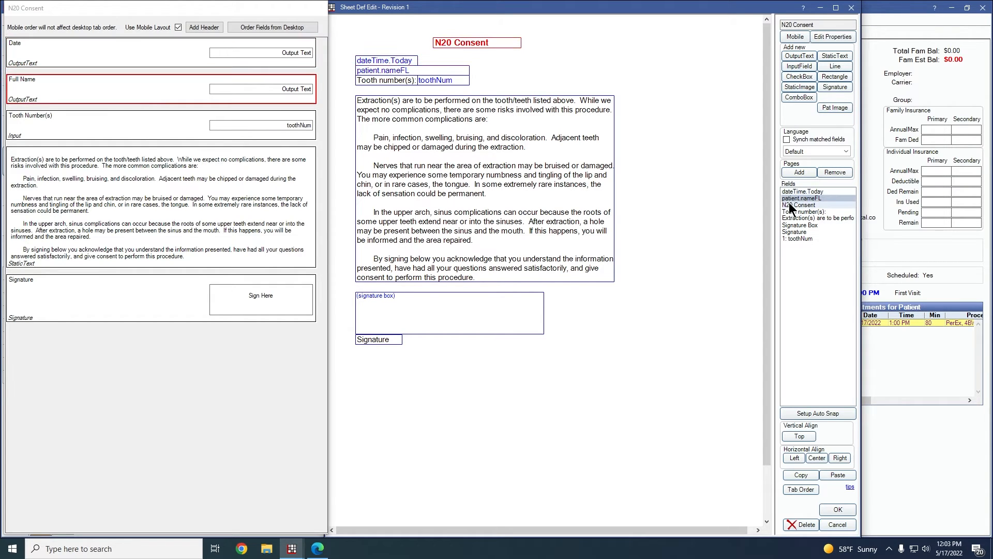
left_click(790, 211)
left_click(790, 217)
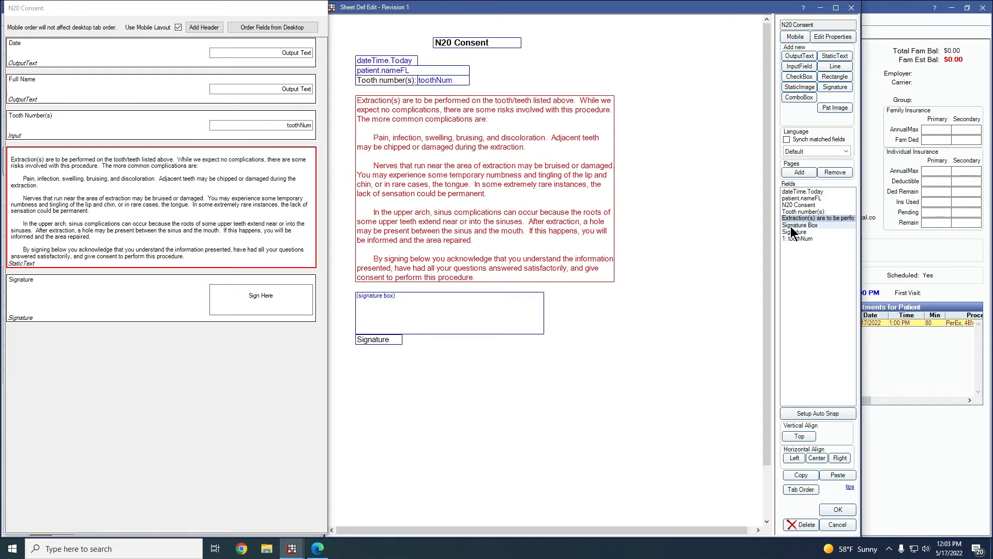
left_click(791, 225)
left_click(791, 232)
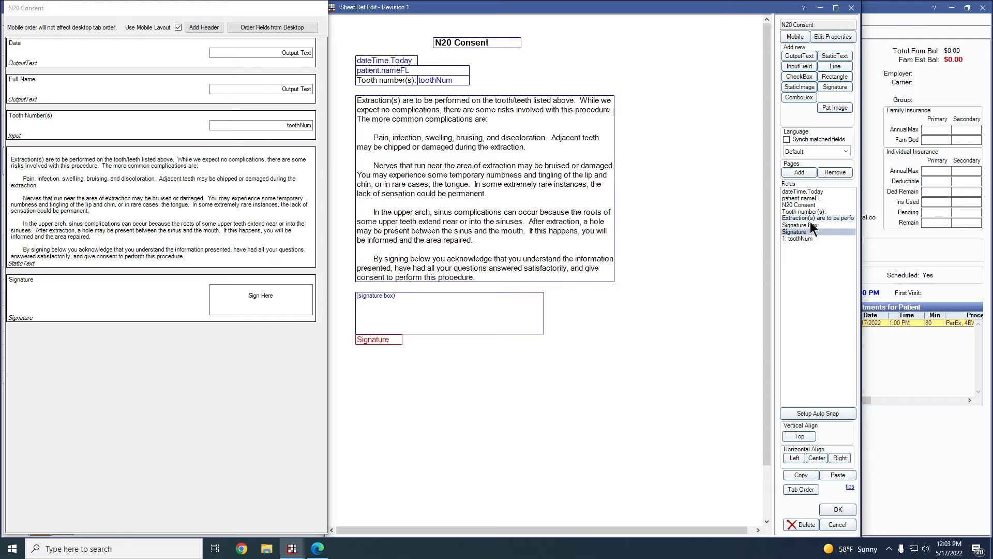
left_click(801, 211)
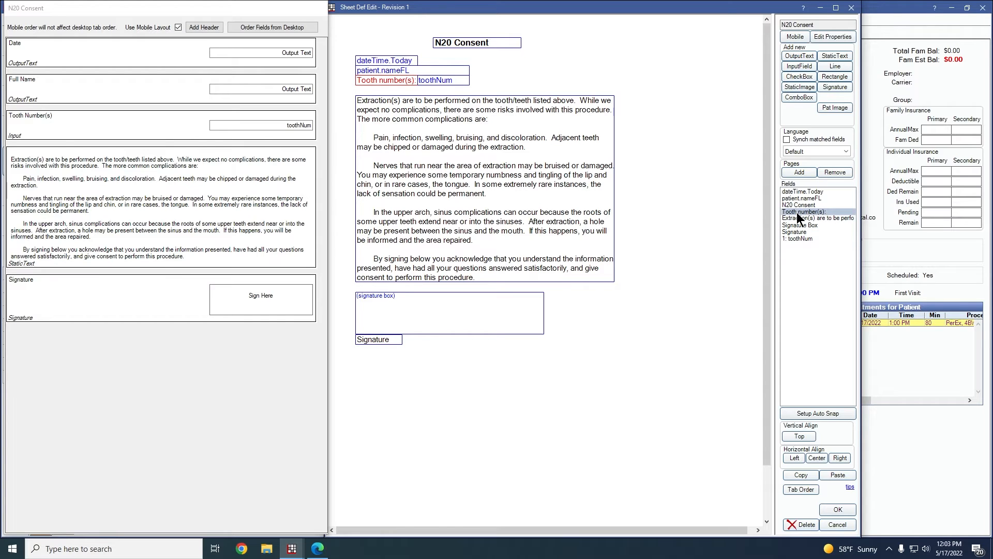
left_click(462, 80)
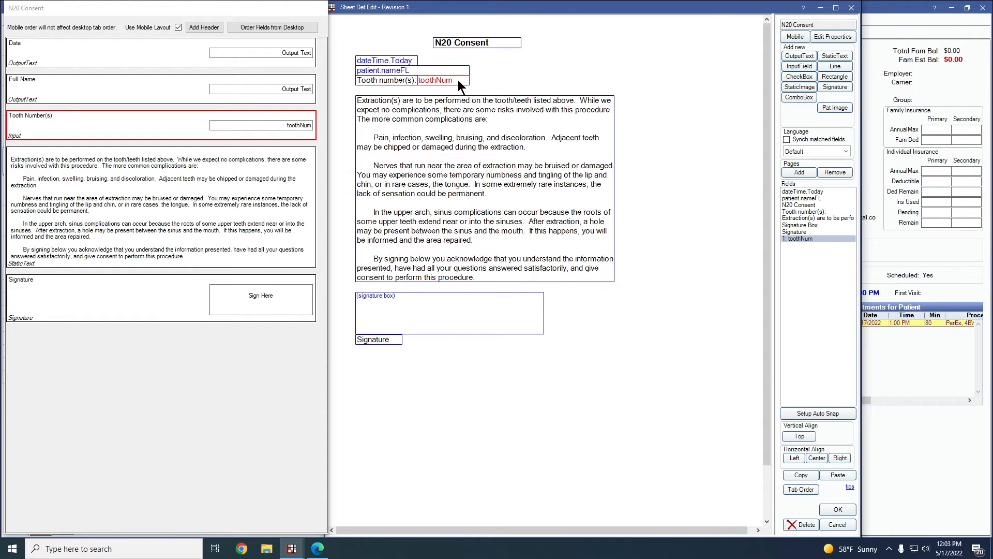
Move the signature box and its Signature label together slightly lower and further right beneath the consent text.
left_click(455, 298)
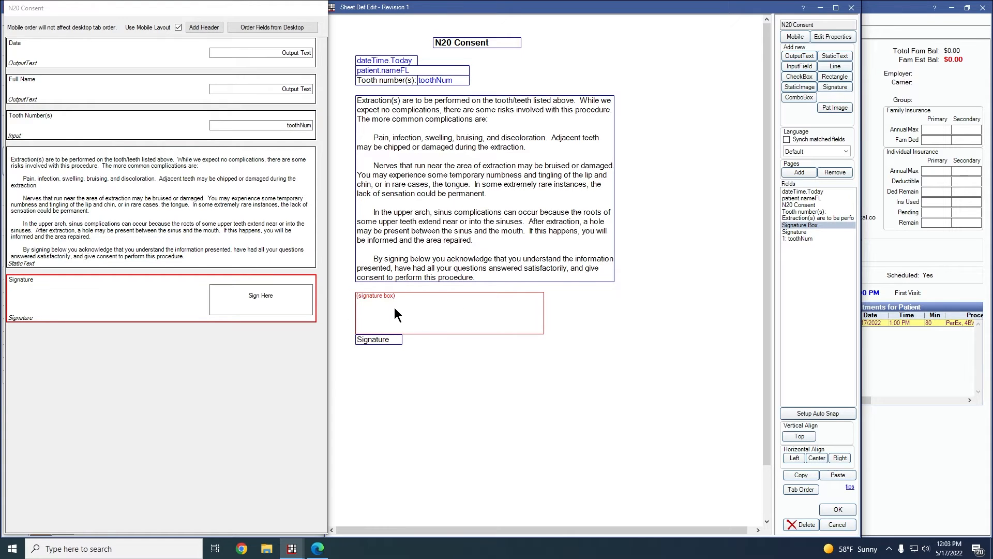
left_click(380, 341, "ctrl")
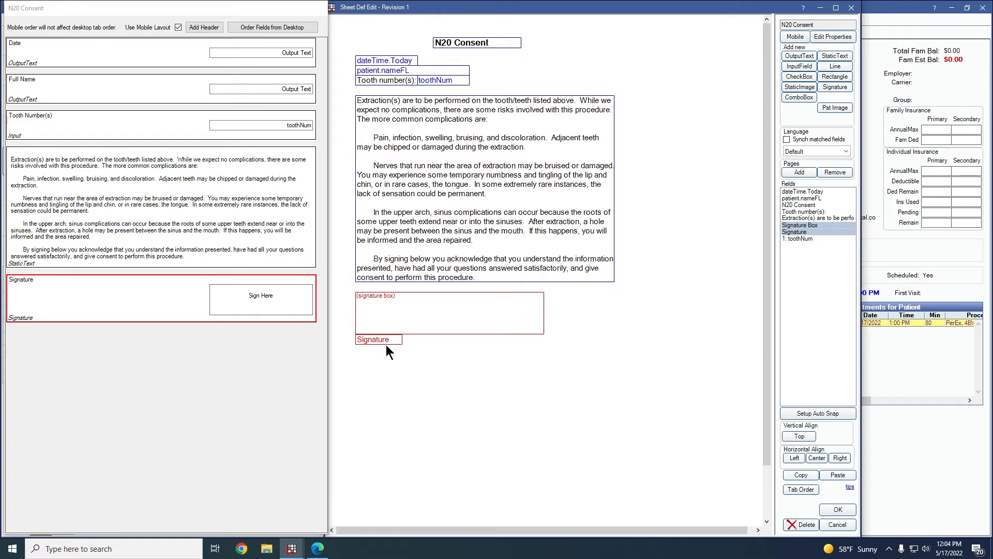
left_click_drag(398, 324, 397, 335)
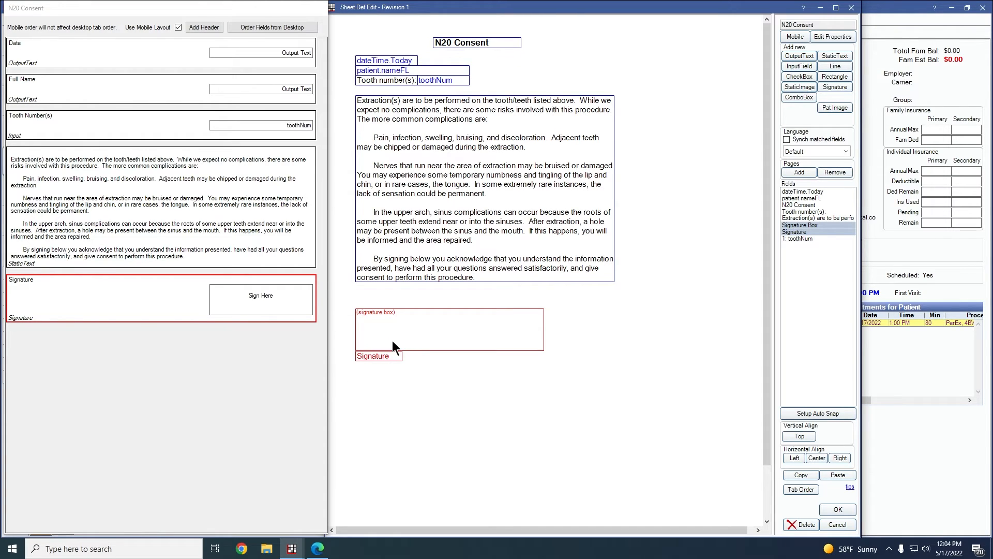
mouse_move(390, 332)
left_mouse_down()
mouse_move(473, 387)
mouse_move(439, 332)
mouse_move(454, 331)
mouse_move(432, 335)
left_mouse_up()
Nudge the signature box and its label back left until they nearly line up with the consent text's left edge.
key("Left")
key("Left")
key("Left")
key("Left")
key("Left")
key("Left")
key("Left")
key("Left")
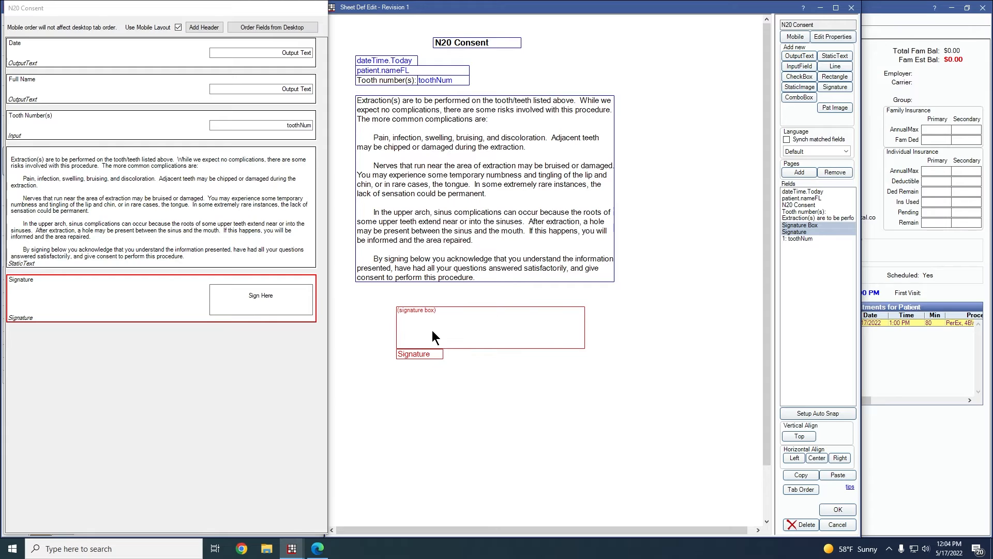
key("Left")
key("Left")
key("Left")
key("Left")
key("Left")
key("Left")
key("Left")
key("Left")
key("Left")
key("Left")
key("Left")
key("Left")
key("Left")
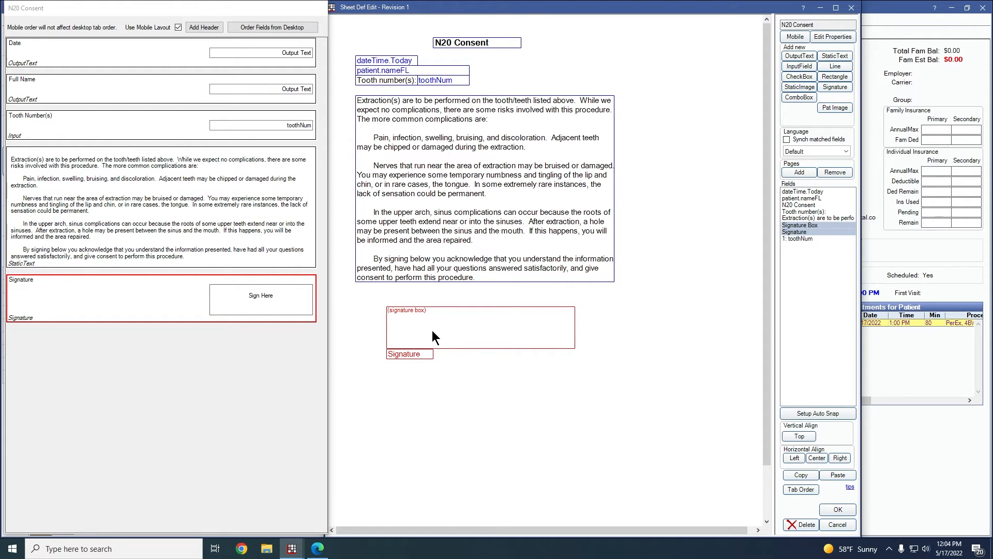
key("Left")
key("Left")
key("Left")
key("Left")
key("Left")
key("Left")
key("Left")
key("Left")
key("Left")
key("Left")
key("Left")
key("Left")
key("Left")
key("Left")
key("Left")
key("Left")
key("Left")
key("Left")
key("Left")
key("Left")
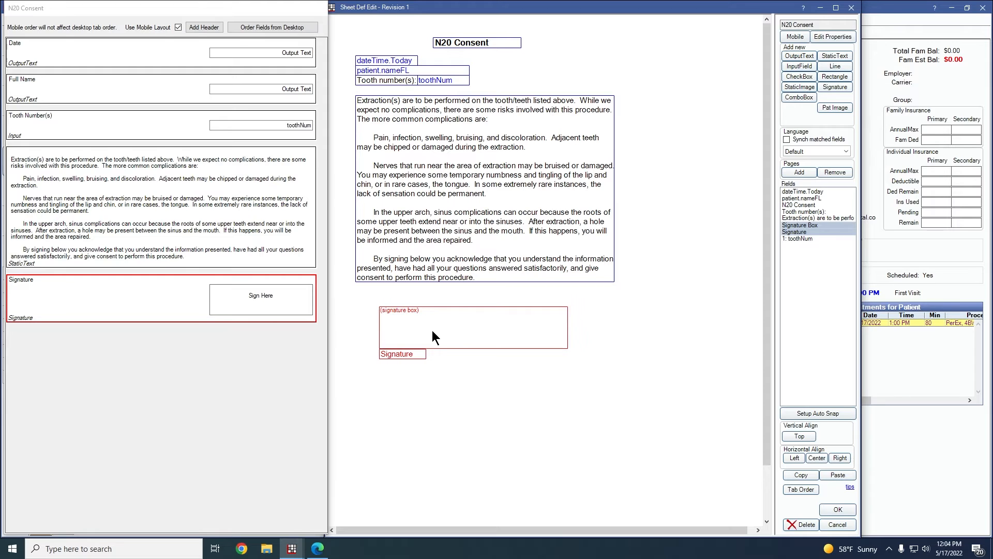
key("Left")
key("Left")
key("Left")
key("Left")
key("Left")
key("Left")
key("Left")
key("Left")
key("Left")
key("Left")
key("Left")
key("Left")
key("Left")
key("Left")
key("Left")
key("Left")
key("Left")
key("Left")
key("Left")
key("Left")
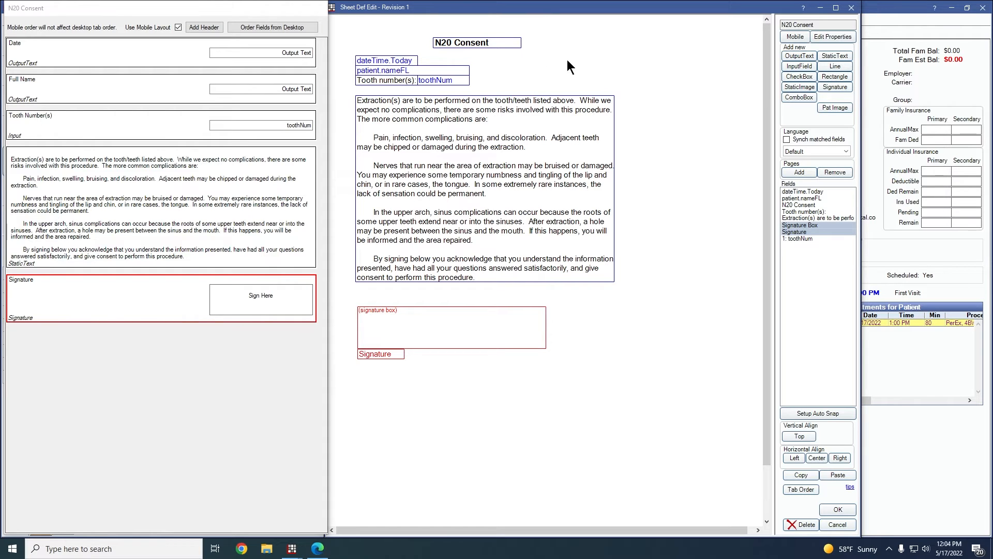
Change the toothNum input field to a misc field with the mobile caption Age.
double_click(453, 82)
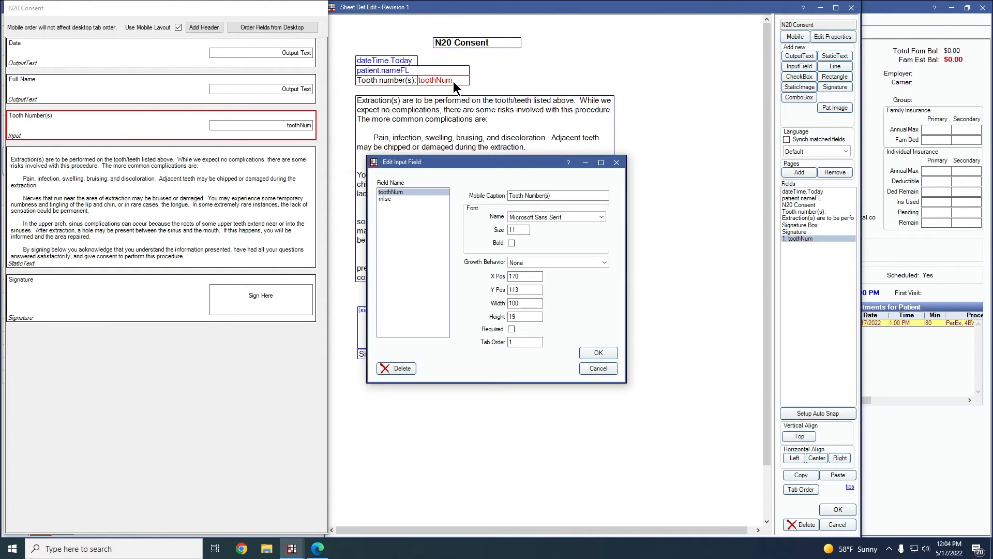
left_click(391, 200)
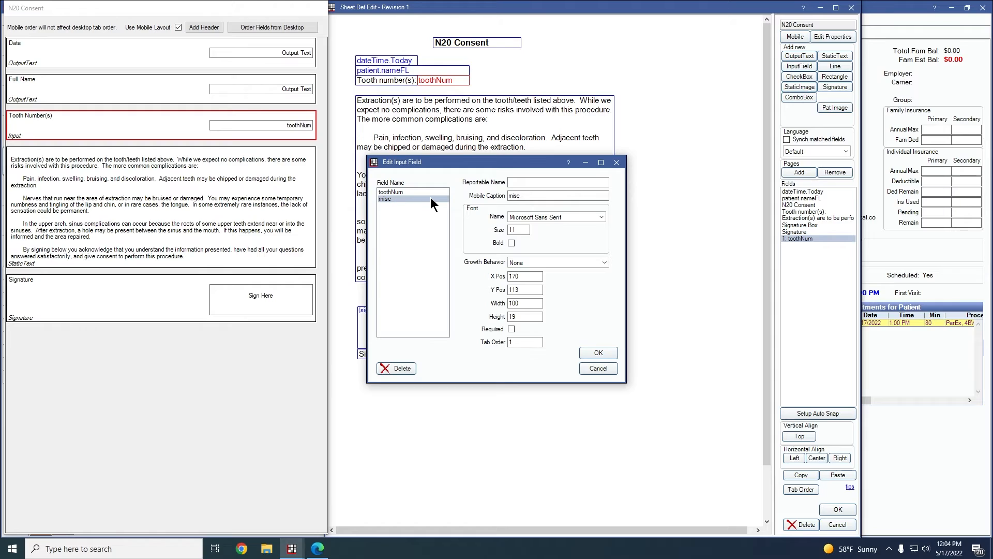
left_click(528, 182)
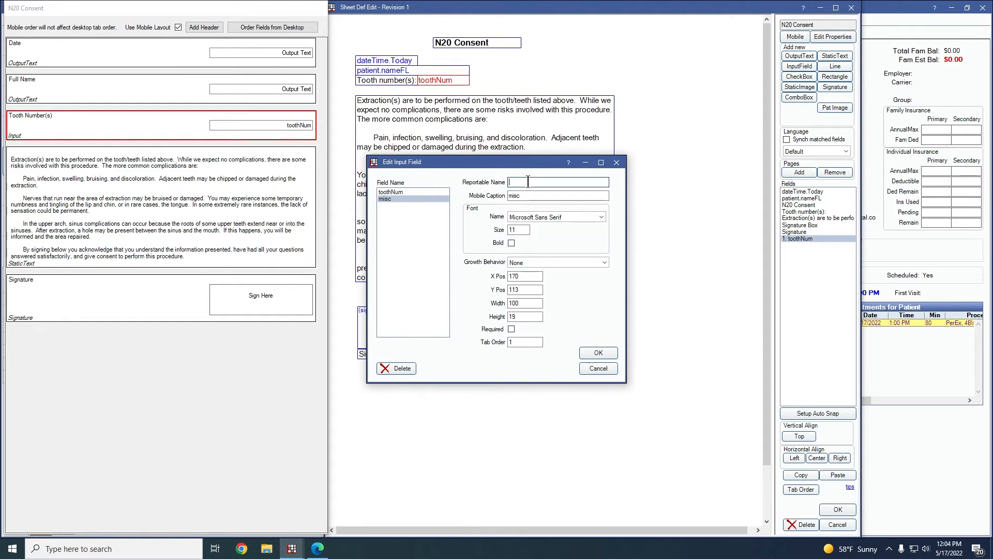
left_click(562, 195)
left_click_drag(526, 195, 472, 199)
type("Age")
left_click(597, 350)
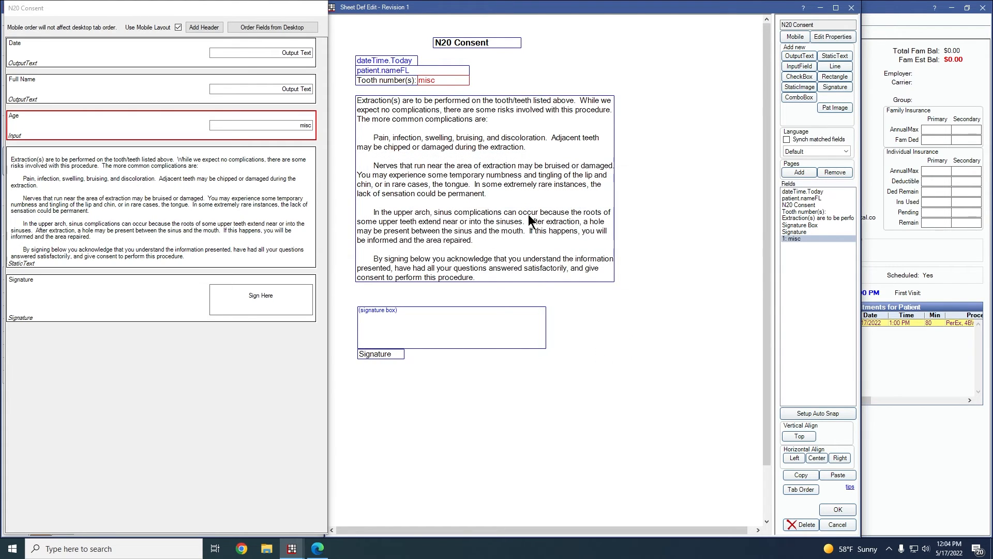
Replace the static label text before the misc input field with "Age:".
double_click(381, 82)
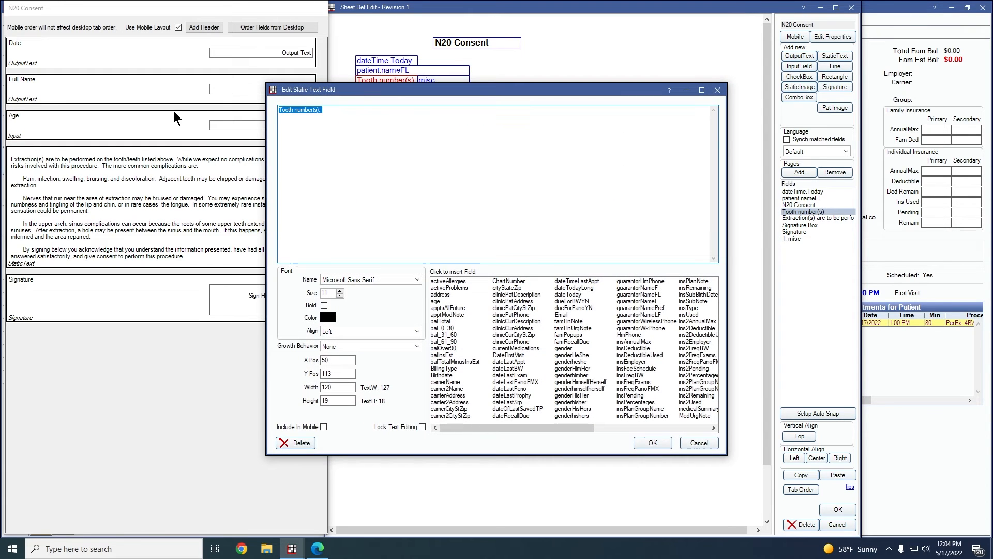
type("Age:")
left_click(658, 441)
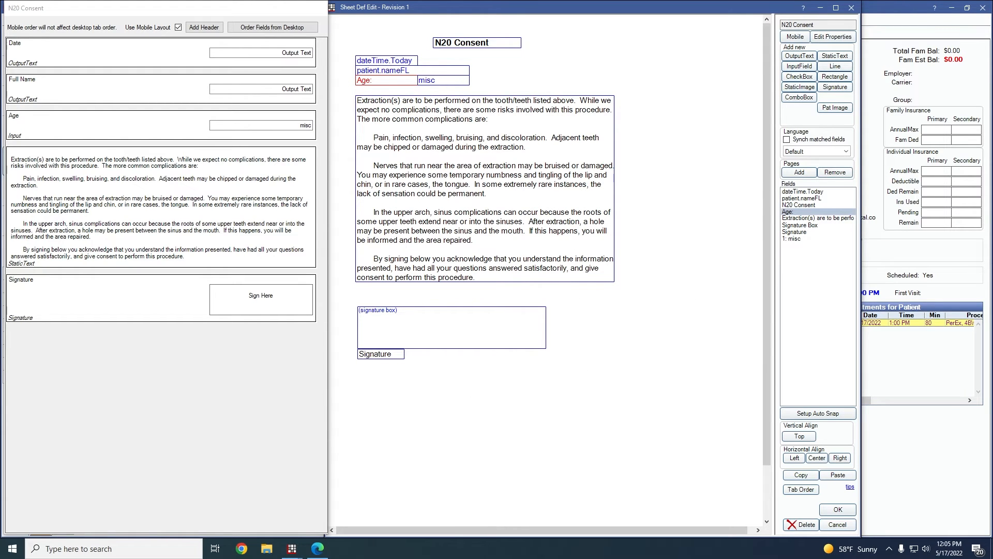
Open the extraction consent text field for editing and copy the nitrous oxide wording above the signature line in N2O consent.docx.
double_click(463, 204)
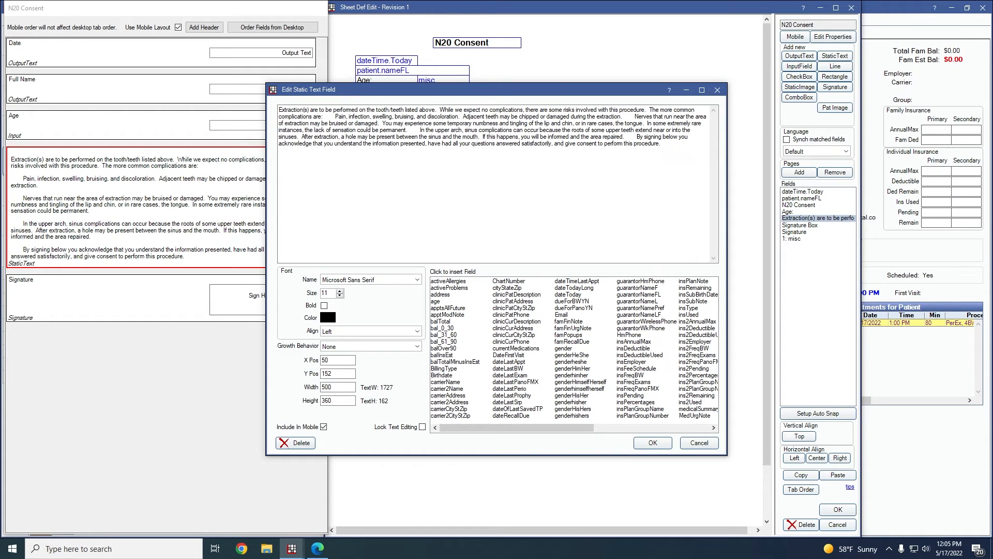
left_click_drag(992, 259, 661, 27)
scroll(637, 170, "down", 3)
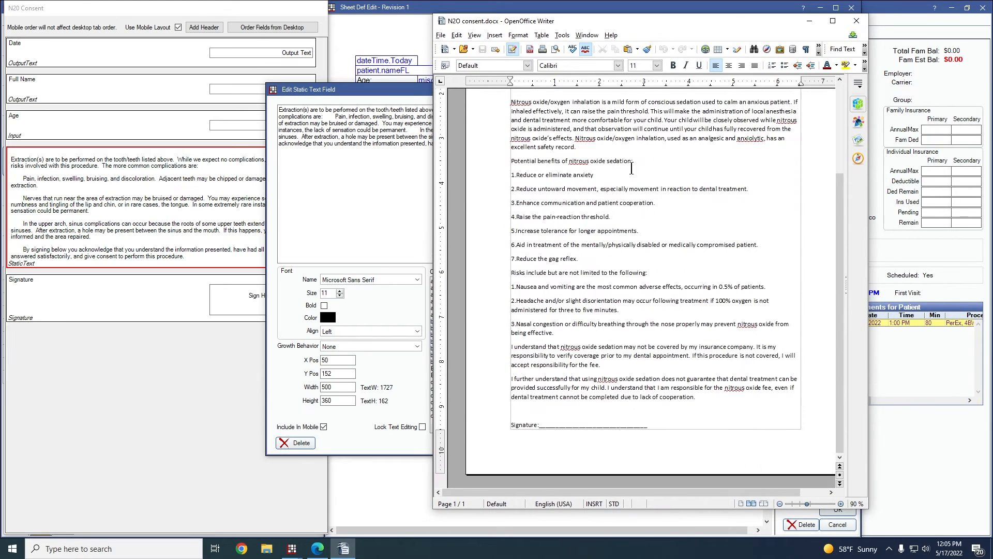
scroll(632, 184, "up", 5)
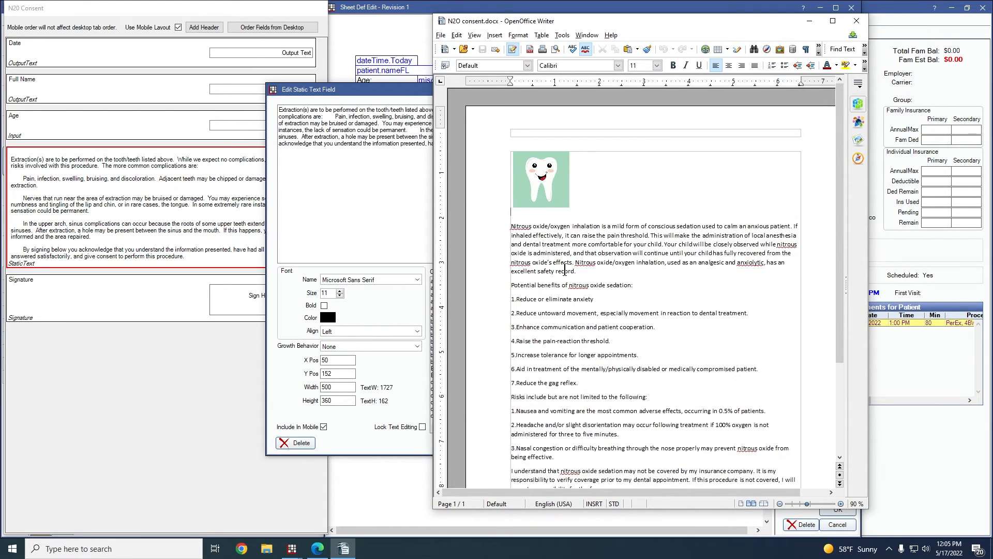
scroll(565, 269, "down", 3)
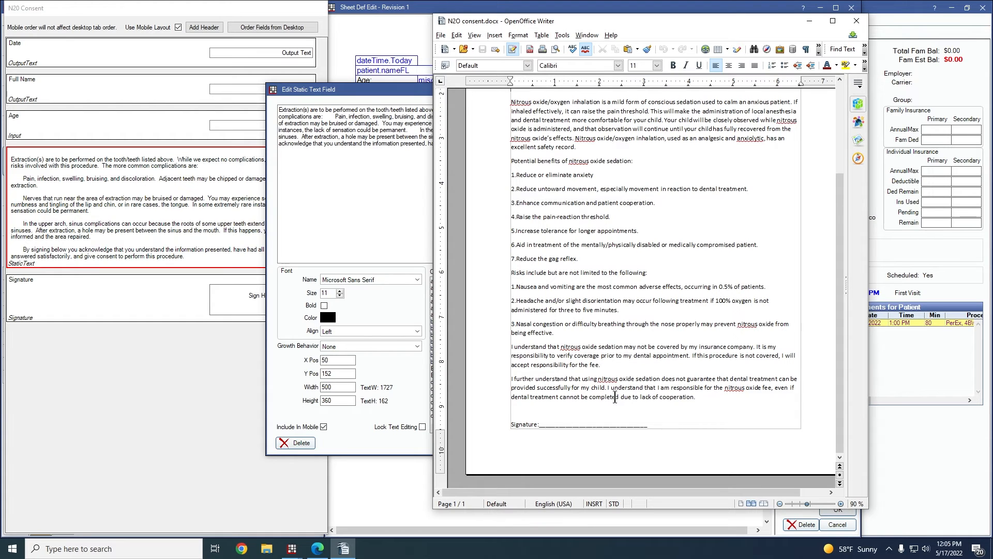
scroll(615, 398, "up", 1)
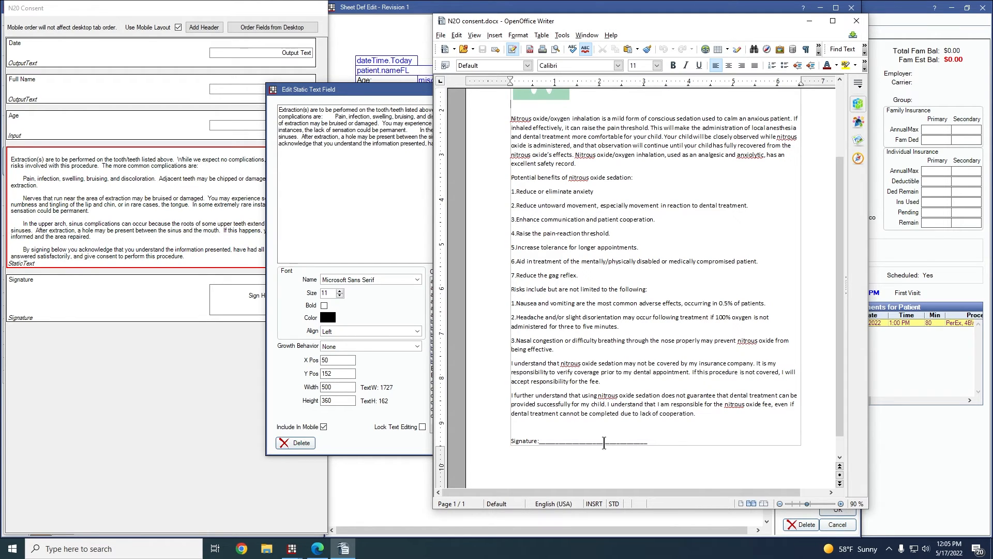
left_click_drag(711, 415, 456, 128)
key("ctrl+c")
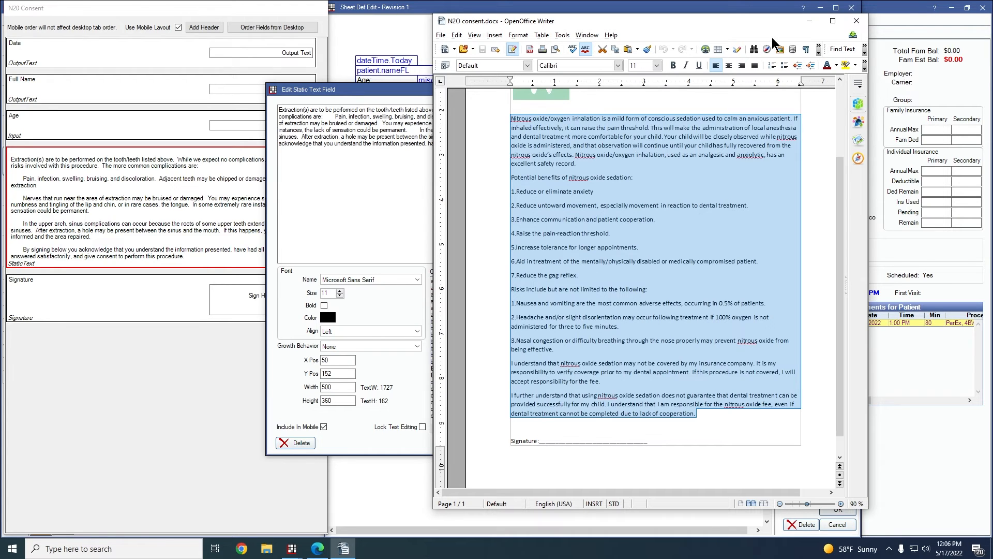
Replace the whole extraction wording in the static text field with the copied nitrous oxide consent text.
left_click(811, 21)
left_click_drag(694, 151, 192, 97)
key("BackSpace")
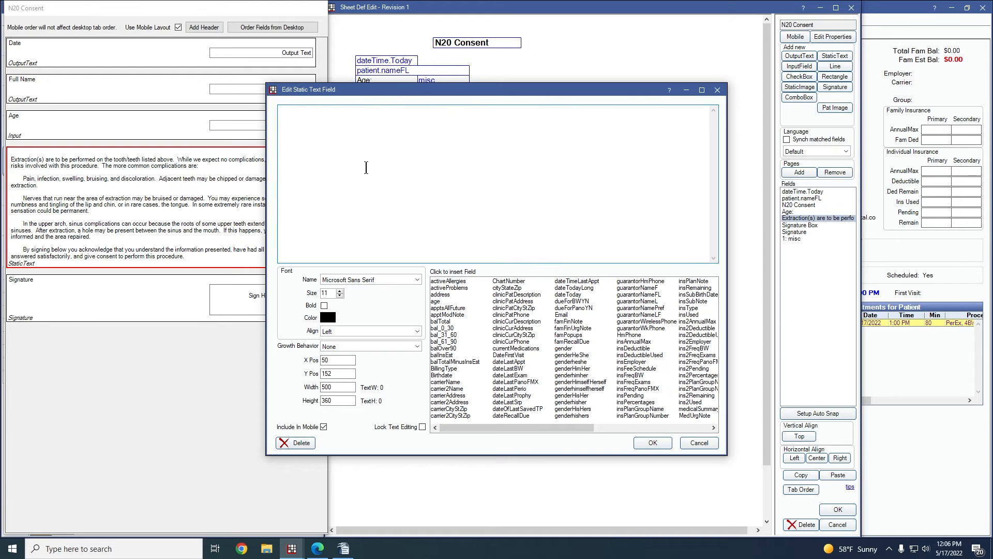
key("ctrl+v")
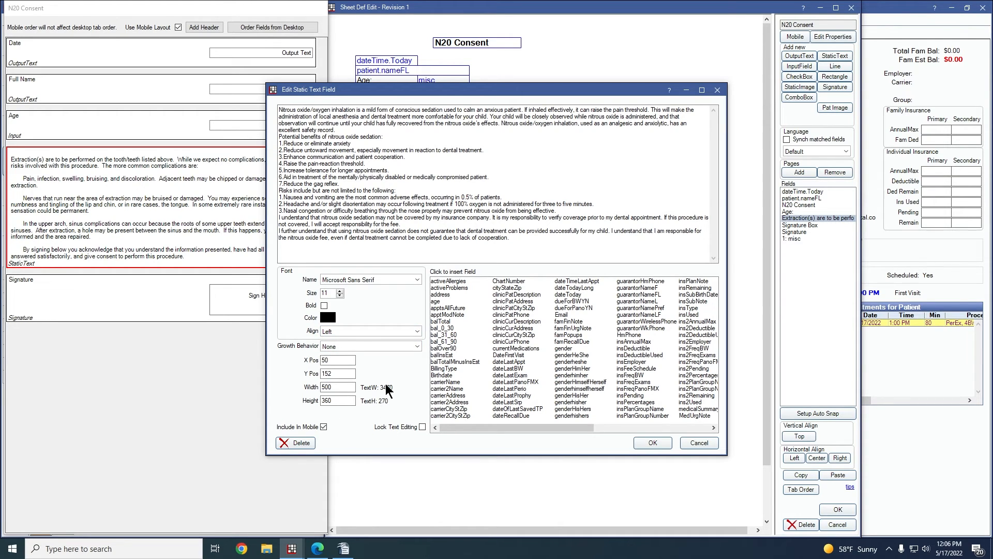
Set the consent text field's width to 700 and height to 700, and accept the changes.
double_click(341, 384)
type("700")
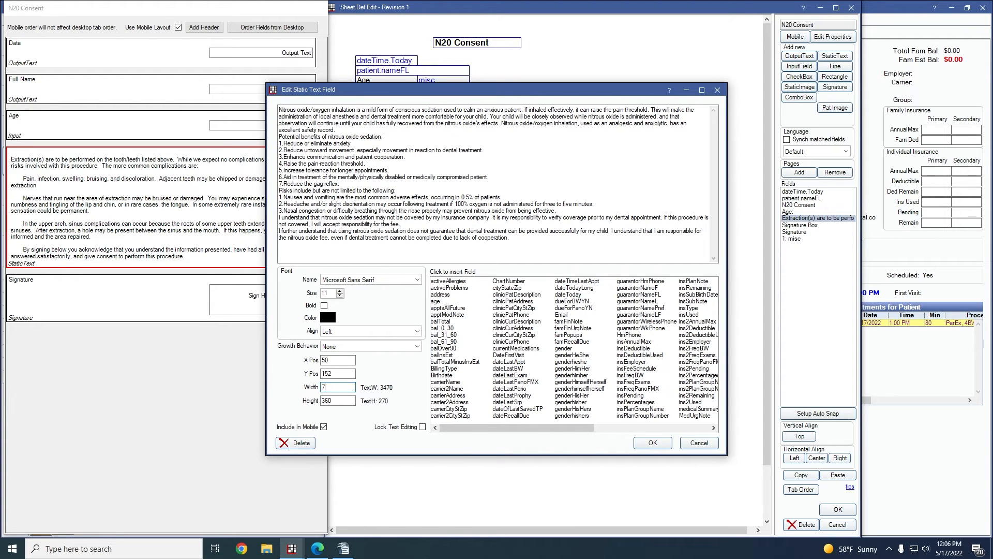
double_click(331, 401)
type("700")
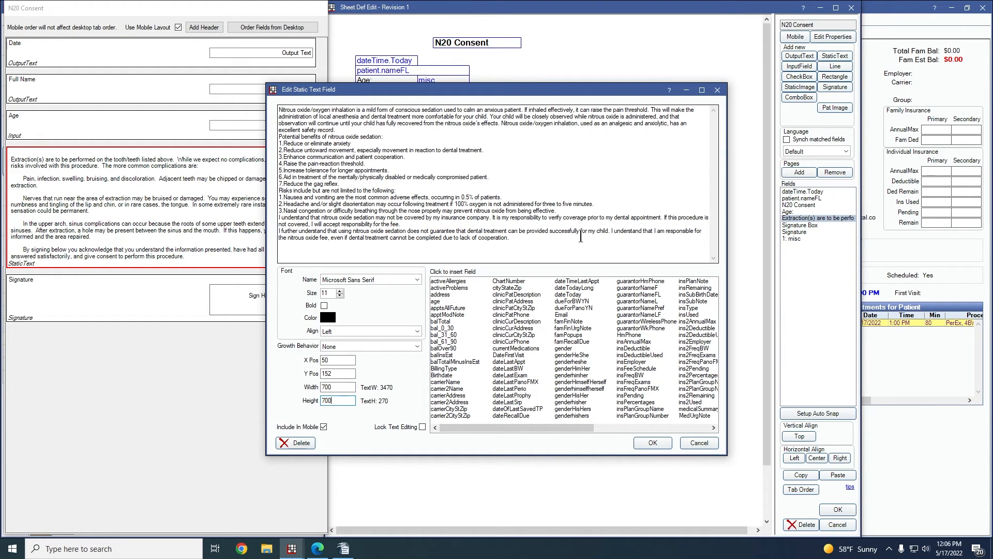
left_click(663, 440)
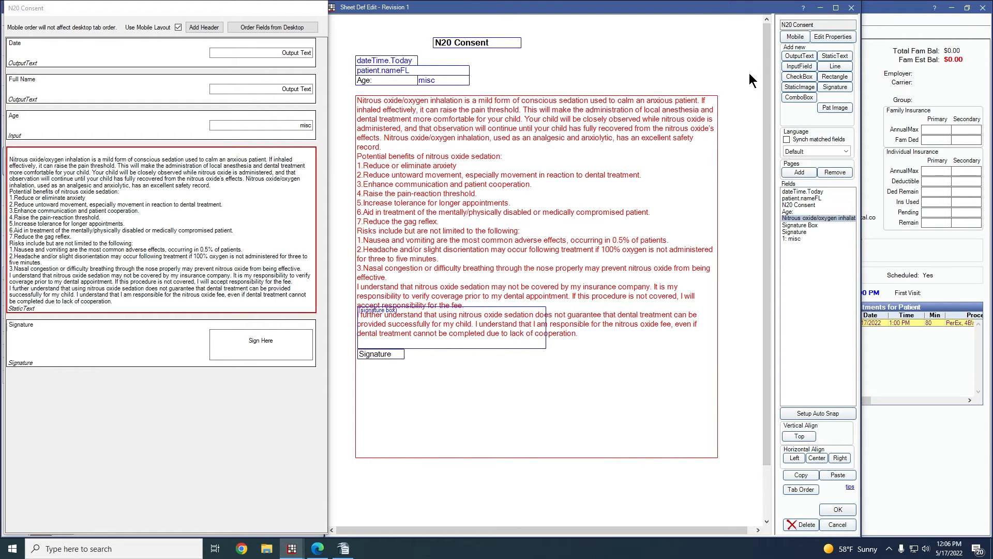
Add a static image field to the sheet using the existing Logo.png file.
left_click(800, 87)
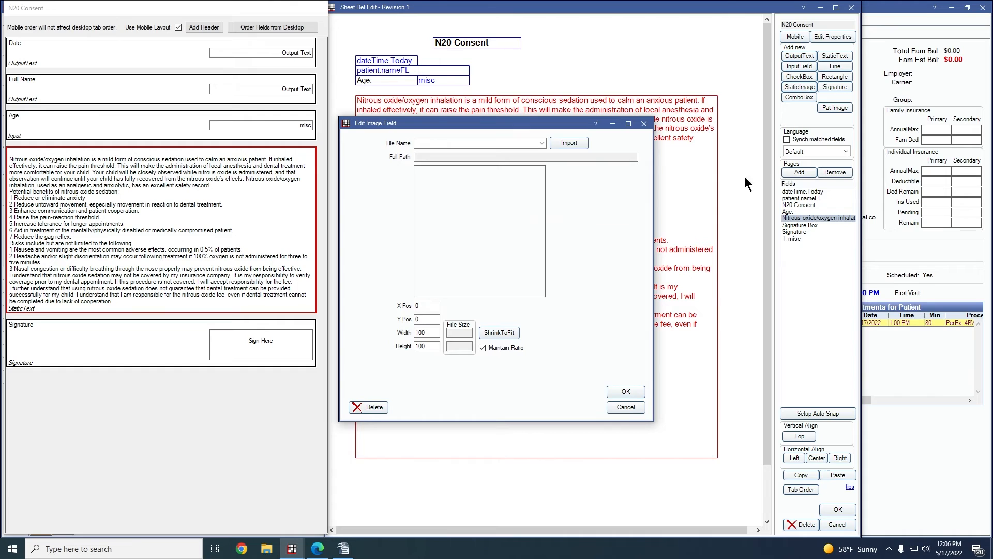
left_click(562, 142)
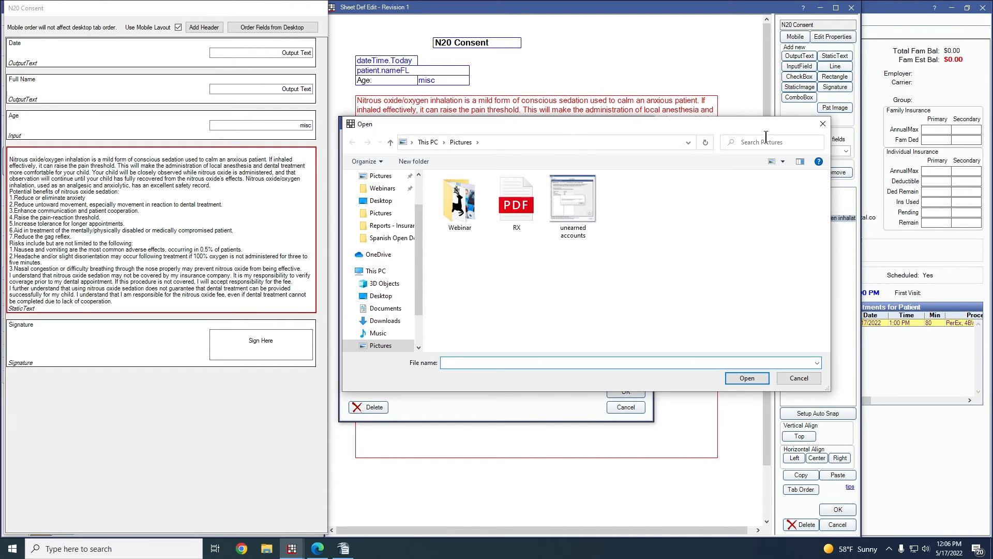
left_click(759, 124)
left_click(541, 143)
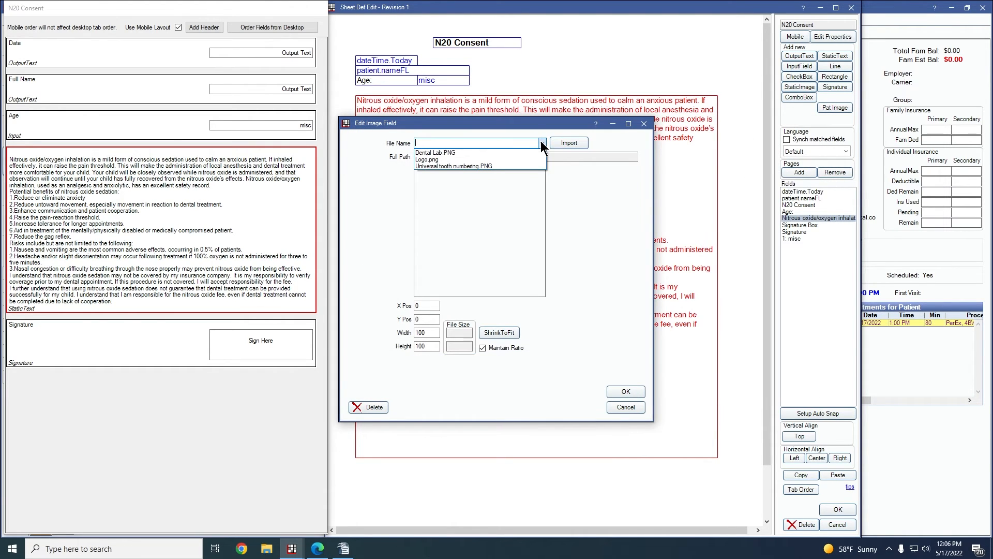
left_click(433, 160)
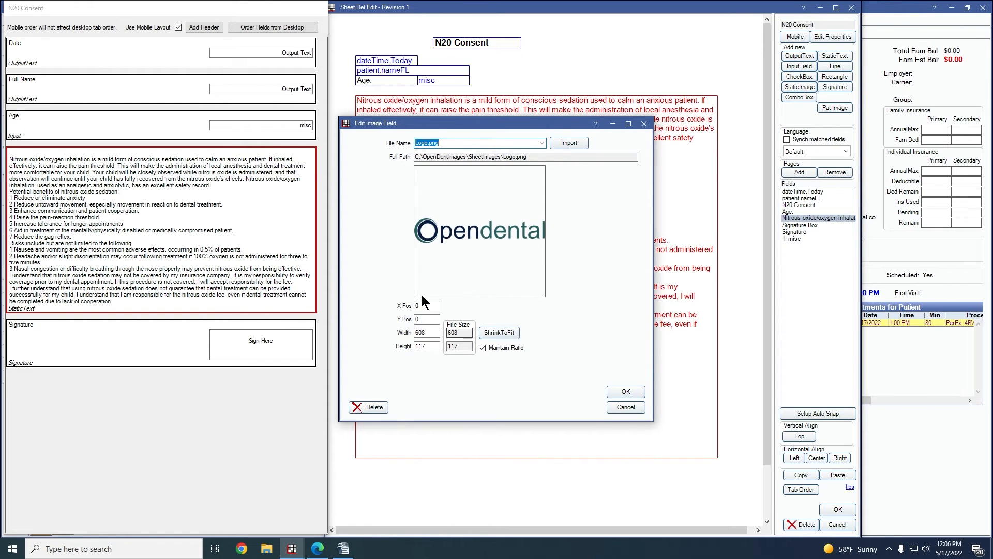
left_click(630, 394)
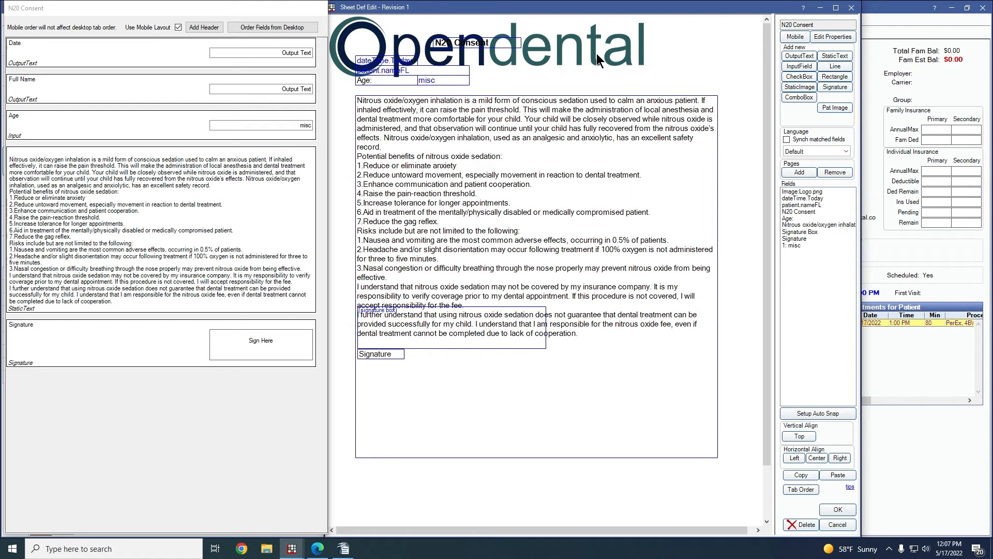
Resize the logo image to a width of 400 with its ratio maintained, and set its X position to 450.
left_click(799, 191)
double_click(811, 190)
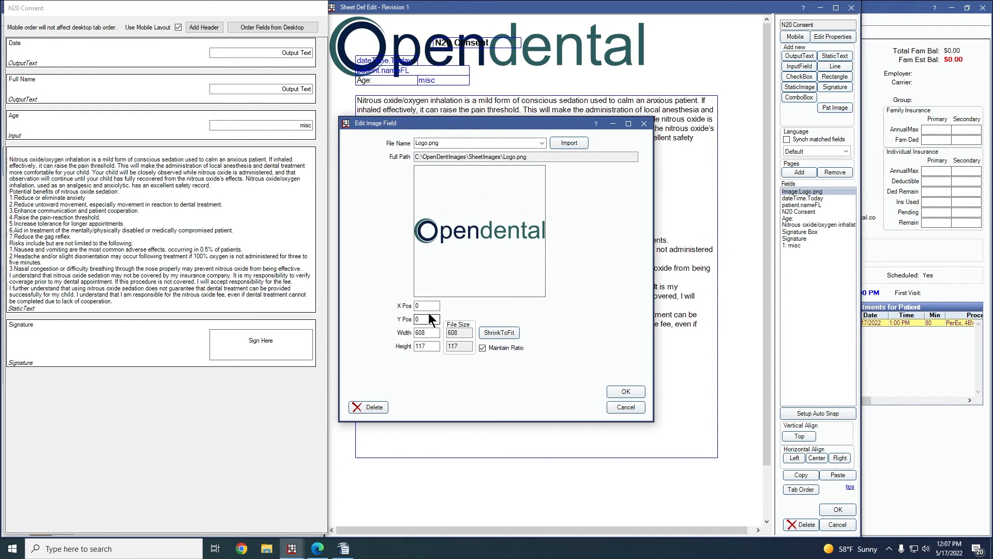
double_click(427, 333)
type("400")
double_click(429, 306)
type("450")
left_click(626, 392)
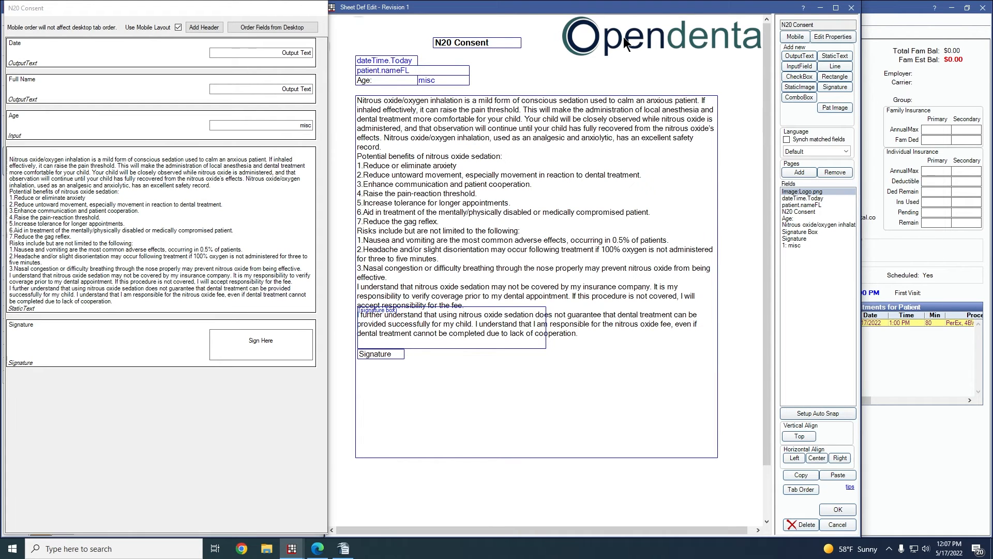
Change the logo image's X position to 400 so it fits within the page.
double_click(808, 192)
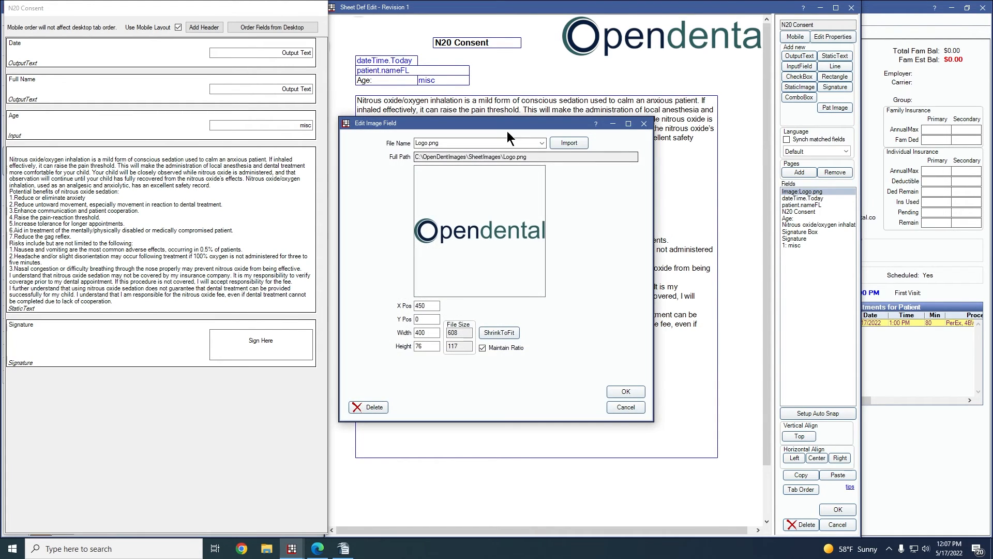
left_click_drag(437, 306, 356, 309)
type("4")
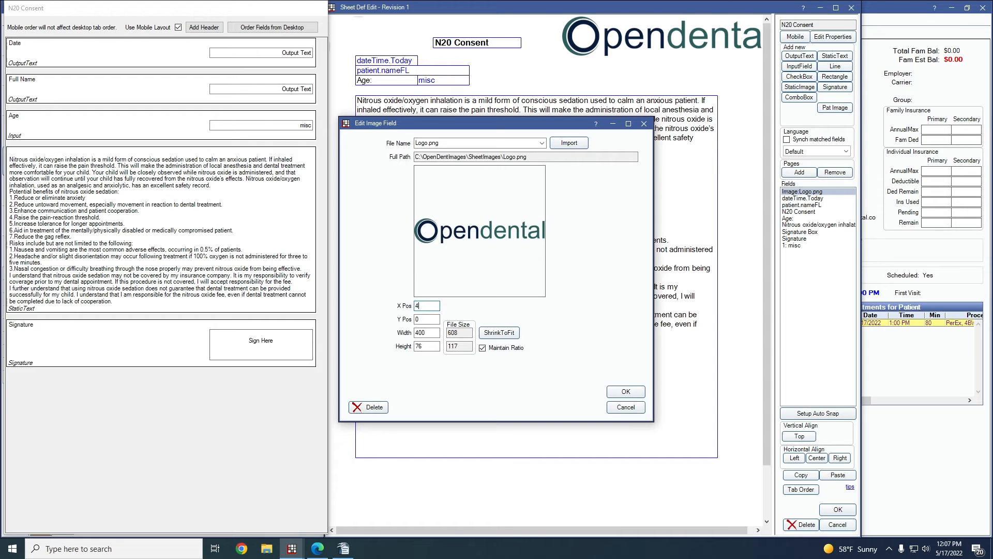
type("00")
left_click(626, 392)
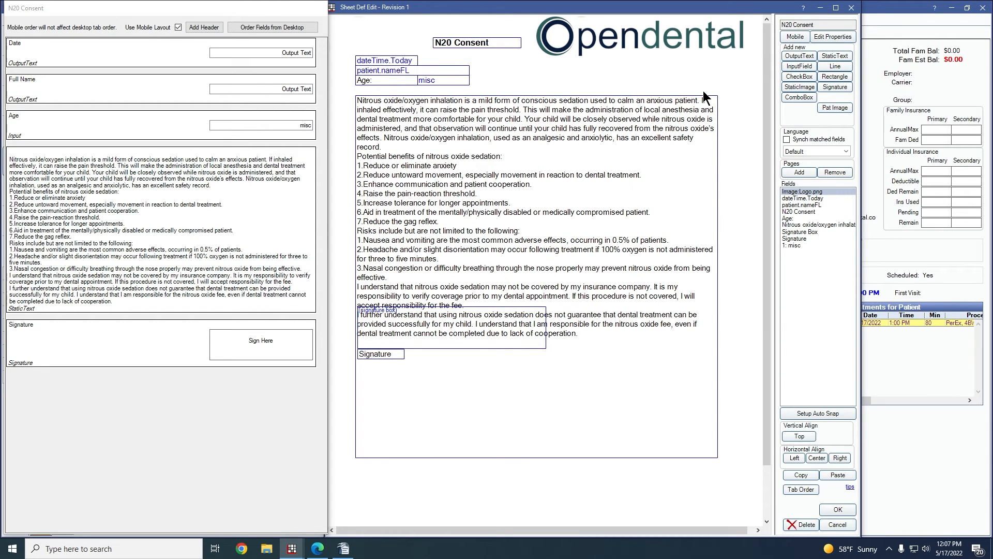
Turn on the auto snap grid with a column width of 10.
left_click(827, 415)
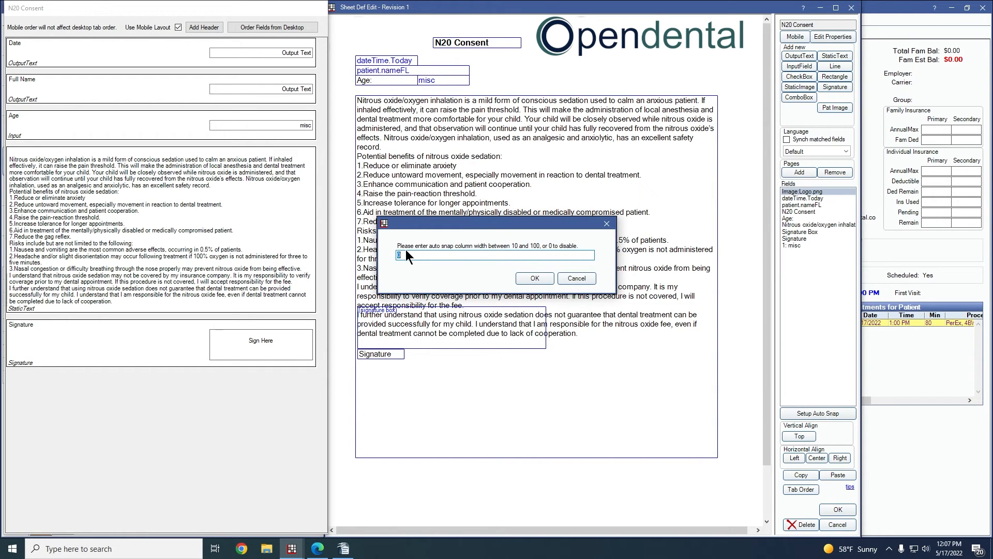
type("10")
left_click(542, 277)
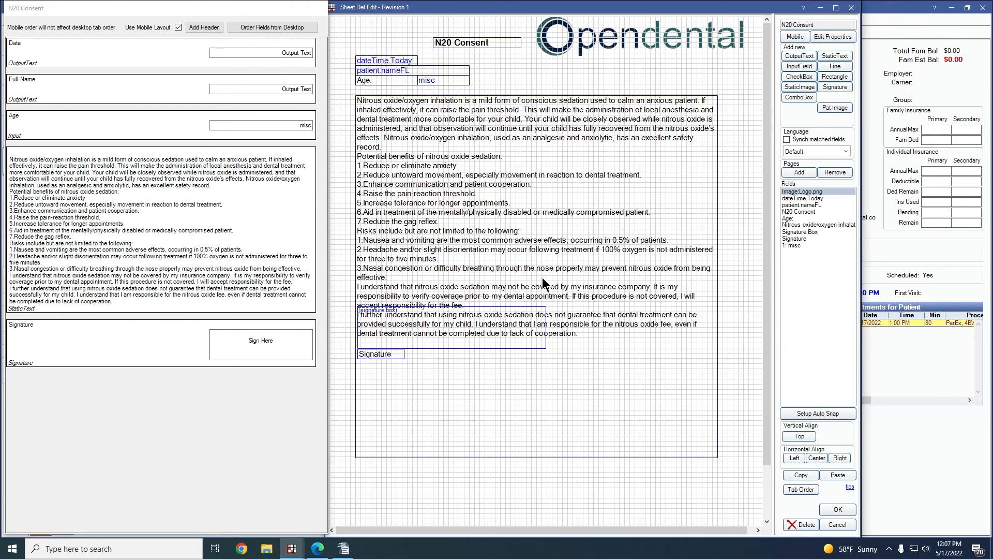
Nudge the logo left and down until it sits just above the consent text, aligned with that text box's right edge.
left_click(627, 36)
key("Left")
key("Left")
key("Left")
key("Left")
key("Left")
key("Left")
key("Left")
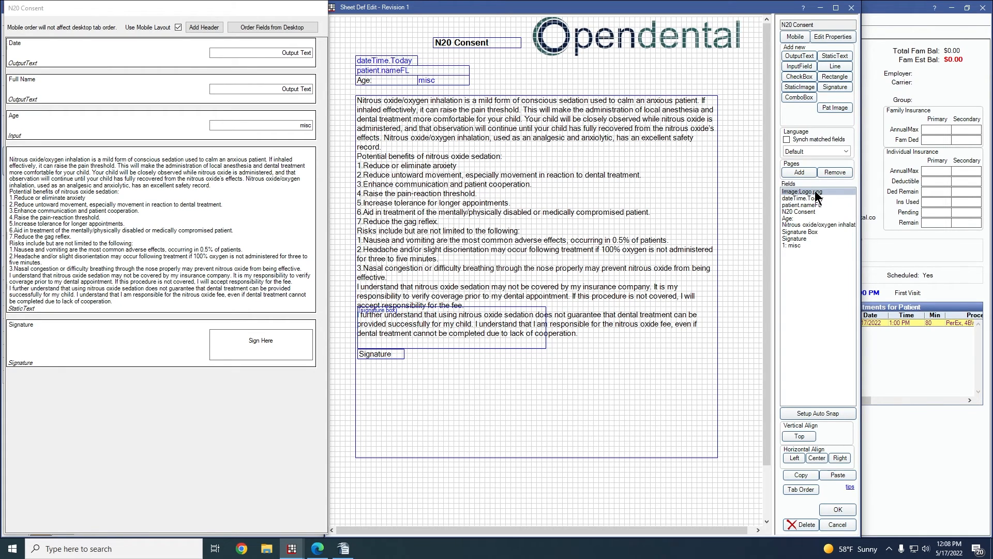
key("Left")
key("Left")
key("Left")
key("Left")
key("Left")
key("Left")
key("Left")
key("Left")
key("Left")
key("Left")
key("Left")
key("Left")
key("Left")
key("Left")
key("Left")
key("Left")
key("Left")
key("Left")
key("Left")
key("Left")
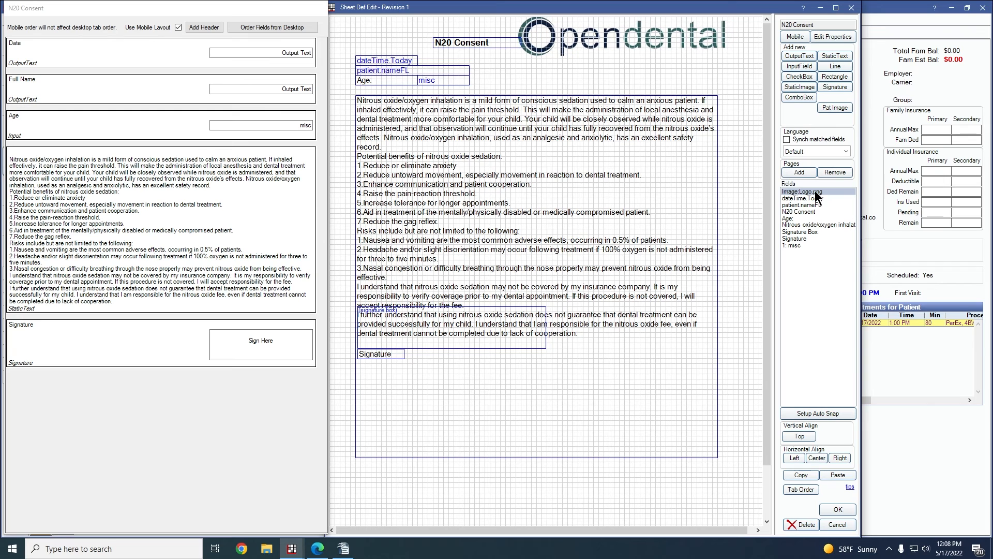
key("Left")
key("Left")
key("Left")
key("Left")
key("Left")
key("Down")
key("Down")
key("Down")
key("Down")
key("Down")
key("Down")
key("Down")
key("Down")
key("Down")
key("Down")
key("Down")
key("Down")
key("Down")
key("Down")
key("Down")
key("Down")
key("Down")
key("Down")
key("Down")
key("Down")
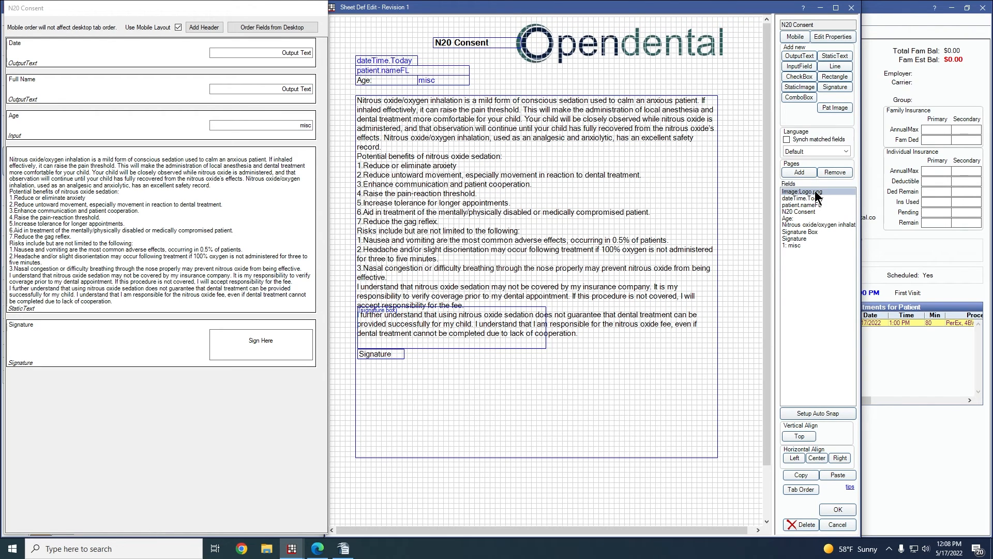
key("Down")
key("Down")
key("Down")
key("Down")
key("Down")
key("Down")
key("Down")
key("Down")
key("Down")
key("Down")
key("Down")
key("Down")
key("Down")
key("Down")
key("Down")
key("Down")
key("Down")
key("Down")
key("Down")
key("Down")
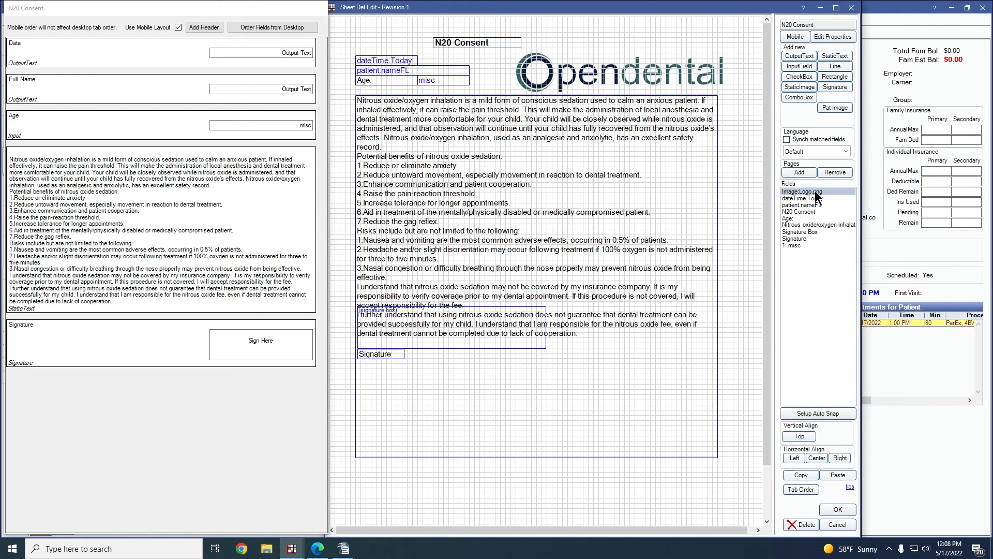
key("Left")
key("Left")
key("Left")
key("Left")
key("Left")
key("Left")
key("Left")
key("Left")
key("Left")
key("Left")
key("Left")
key("Left")
key("Left")
key("Up")
key("Up")
key("Up")
key("Up")
key("Up")
key("Up")
key("Up")
key("Up")
key("Up")
key("Up")
key("Up")
key("Up")
key("Up")
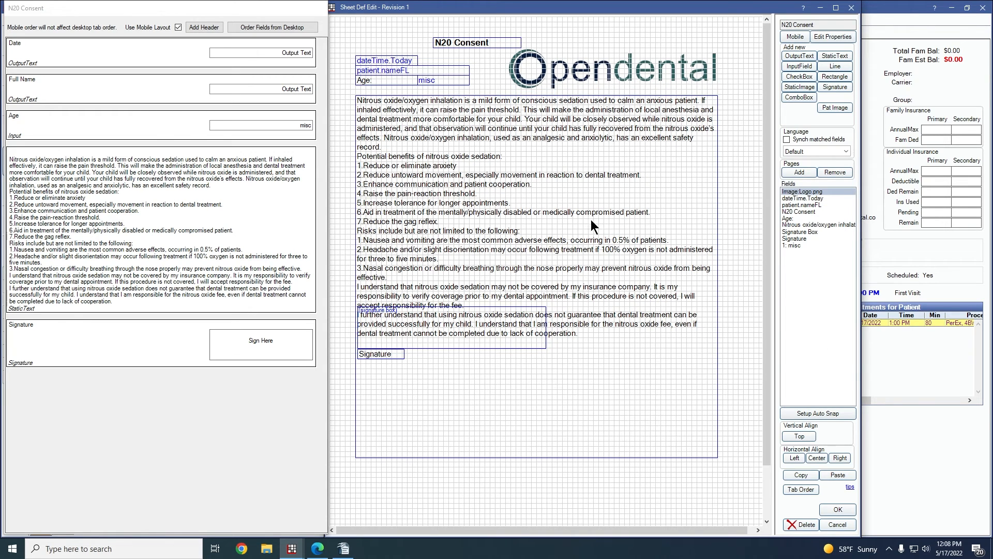
Disable the auto snap grid by setting its column width to 0.
left_click(820, 412)
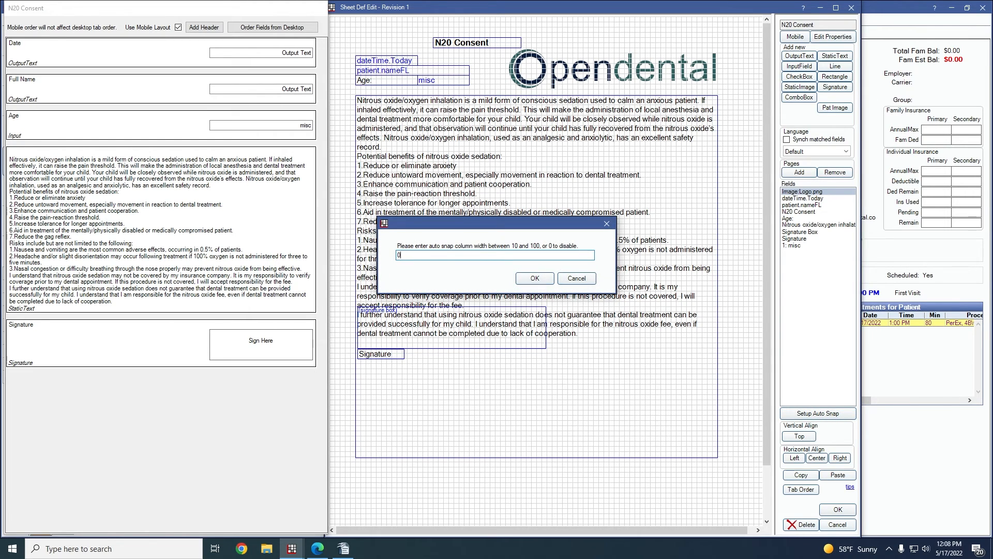
left_click(535, 278)
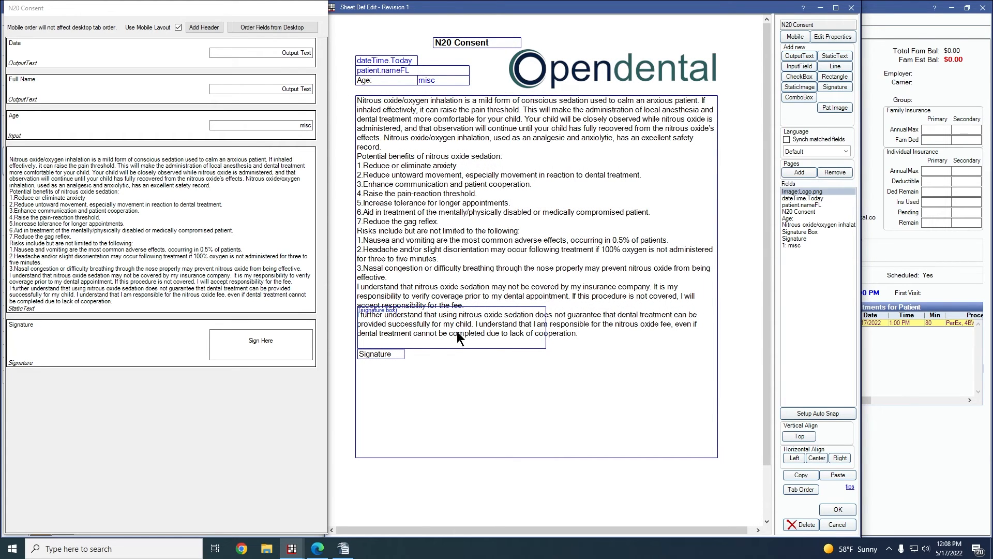
Move the signature box and its Signature label together to just below the consent text box, lined up with its left edge.
left_click(386, 343)
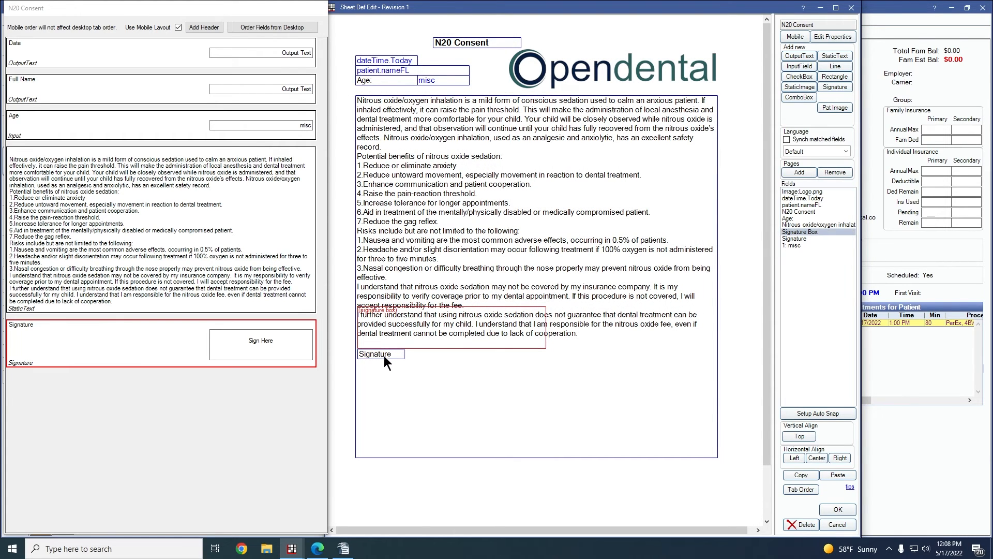
left_click(384, 355)
left_click(809, 232)
left_click(799, 239, "ctrl")
key("Down")
key("Down")
key("Down")
key("Down")
key("Down")
key("Down")
key("Down")
key("Down")
key("Down")
key("Down")
key("Down")
key("Down")
key("Down")
key("Down")
key("Down")
key("Down")
key("Down")
key("Down")
key("Down")
key("Down")
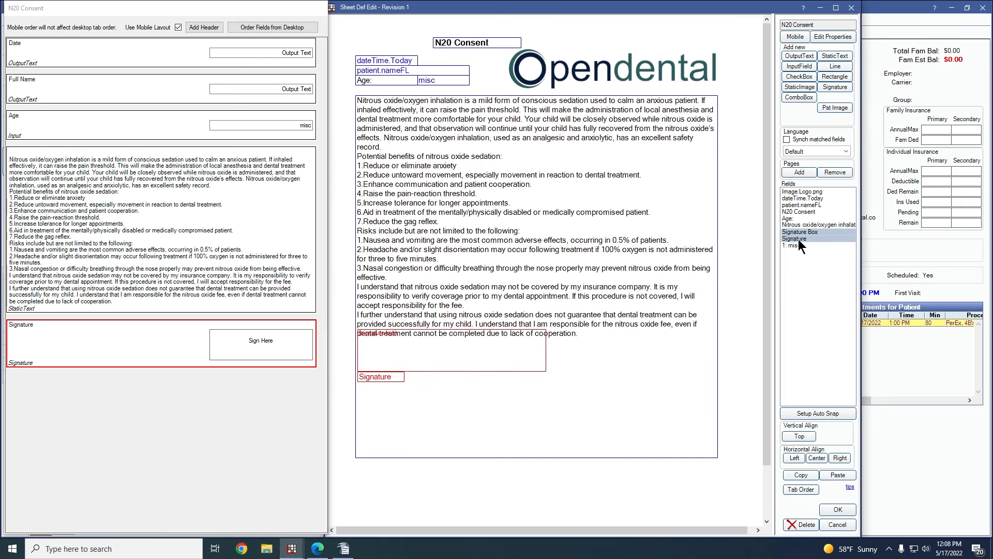
key("Down")
key("Down")
key("Down")
key("Down")
key("Down")
key("Down")
key("Down")
key("Down")
key("Down")
key("Down")
key("Down")
key("Down")
key("Down")
key("Down")
key("Down")
key("Down")
key("Down")
key("Down")
key("Down")
key("Down")
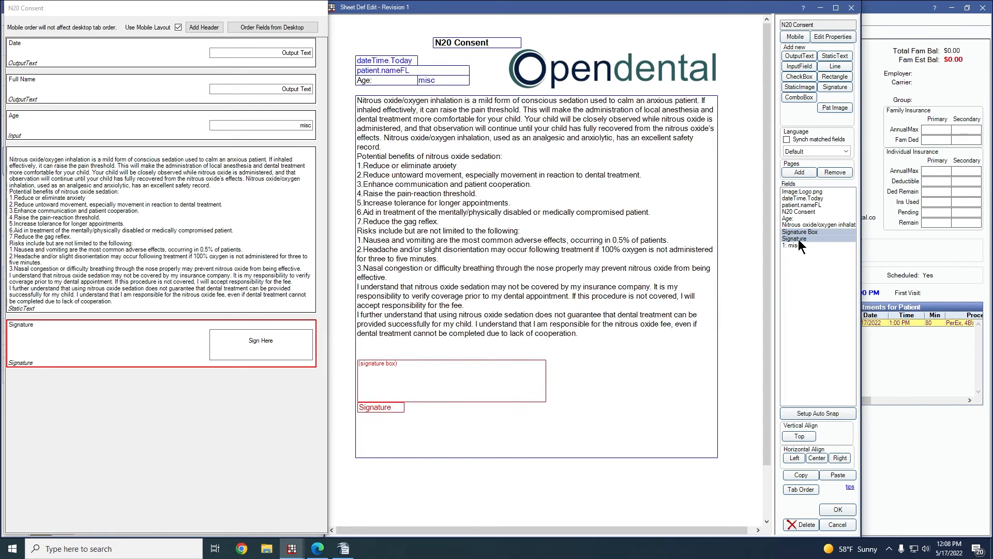
key("Down")
key("Down")
key("Down")
key("Down")
key("Down")
key("Down")
key("Down")
key("Down")
key("Down")
key("Down")
key("Down")
key("Down")
key("Down")
key("Down")
key("Down")
key("Down")
key("Down")
key("Down")
key("Down")
key("Down")
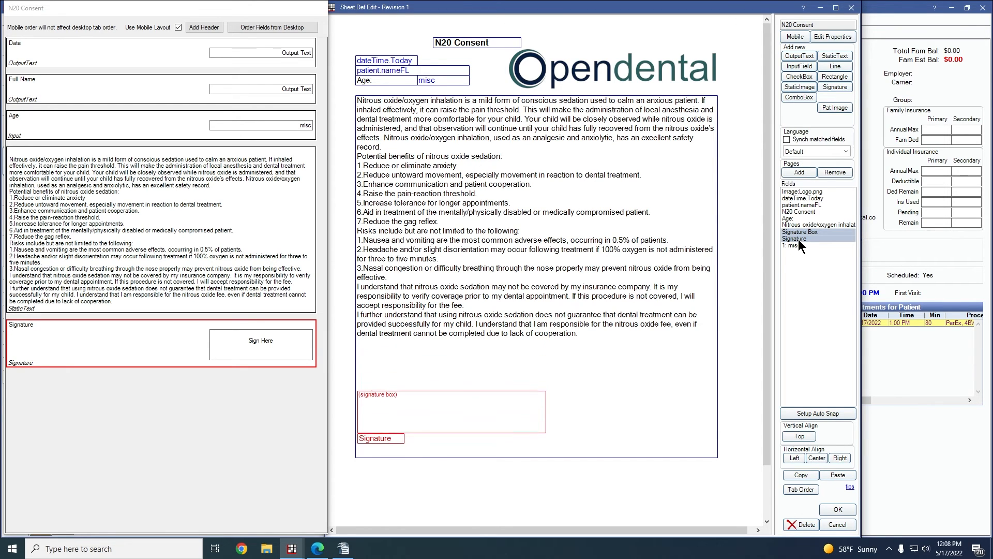
key("Down")
key("Down")
key("Down")
key("Down")
key("Down")
key("Down")
key("Down")
key("Down")
key("Down")
key("Down")
key("Down")
key("Down")
key("Down")
key("Down")
key("Down")
key("Down")
key("Down")
key("Down")
key("Down")
key("Down")
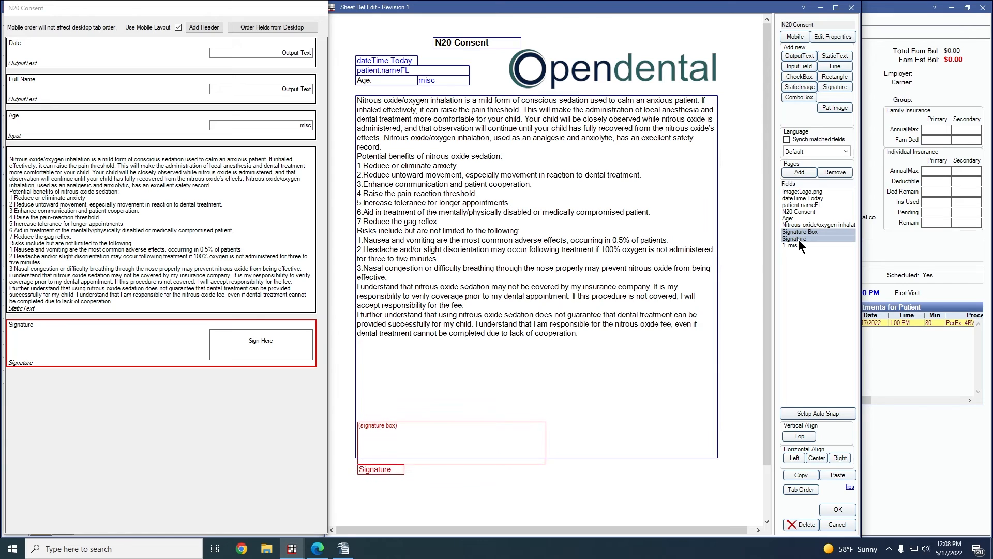
key("Down")
key("Down")
key("Down")
key("Down")
key("Down")
key("Down")
key("Down")
key("Down")
key("Down")
key("Down")
key("Down")
key("Down")
key("Down")
key("Down")
key("Down")
key("Down")
key("Down")
key("Down")
key("Down")
key("Down")
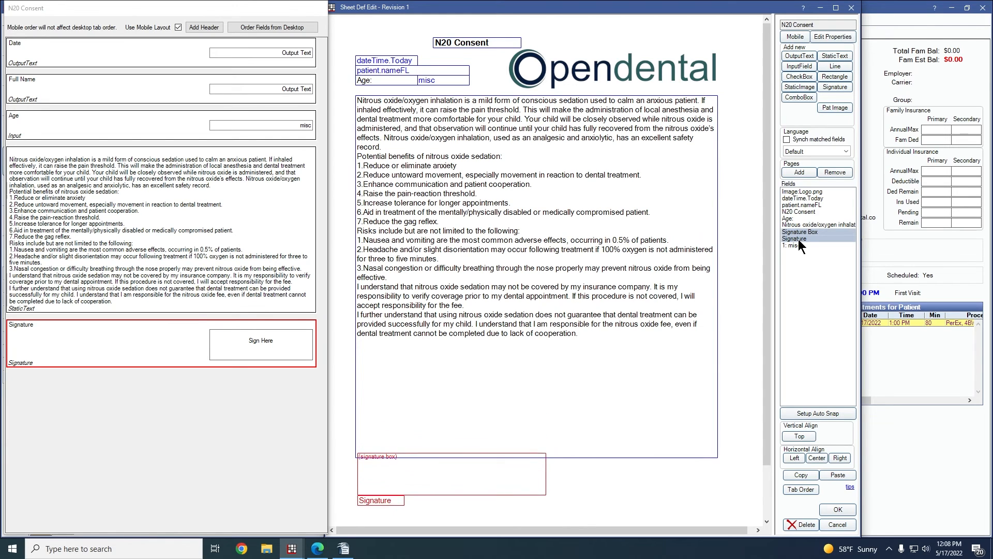
key("Down")
key("Down")
key("Down")
key("Down")
key("Down")
key("Down")
key("Down")
key("Down")
key("Down")
key("Down")
key("Down")
key("Down")
key("Down")
key("Down")
key("Down")
key("Down")
key("Down")
key("Down")
key("Down")
key("Down")
key("Left")
key("Left")
key("Left")
key("Left")
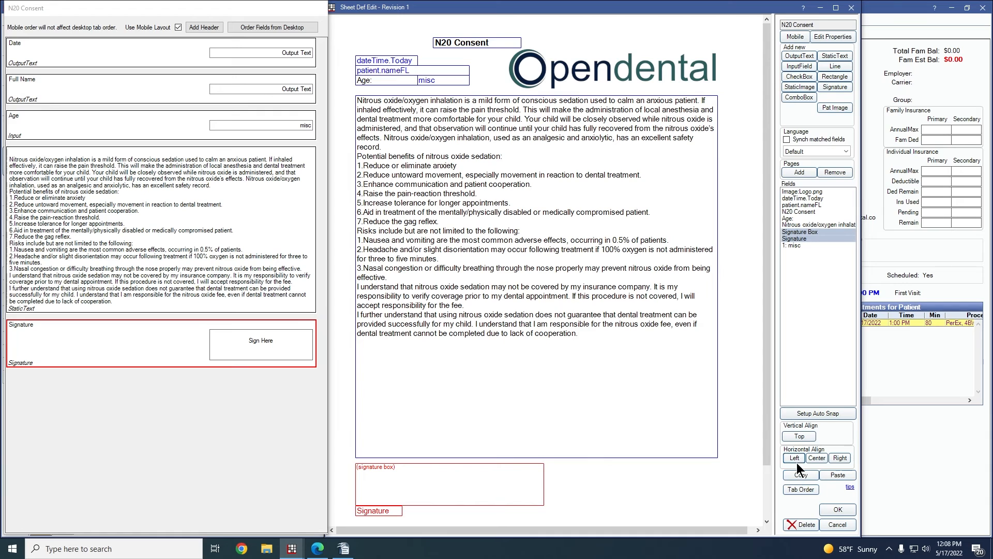
left_click(366, 422)
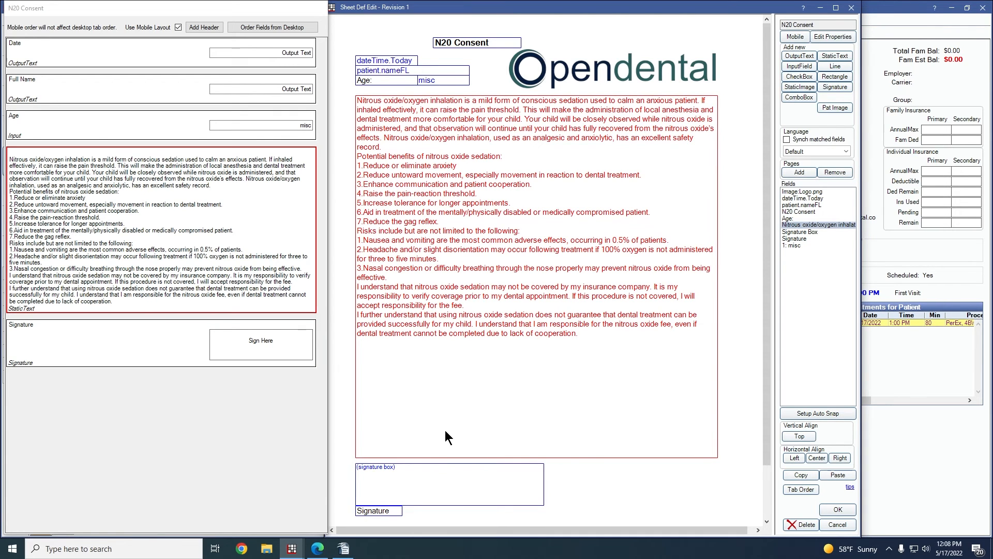
left_click(383, 497, "ctrl")
left_click(374, 509, "ctrl")
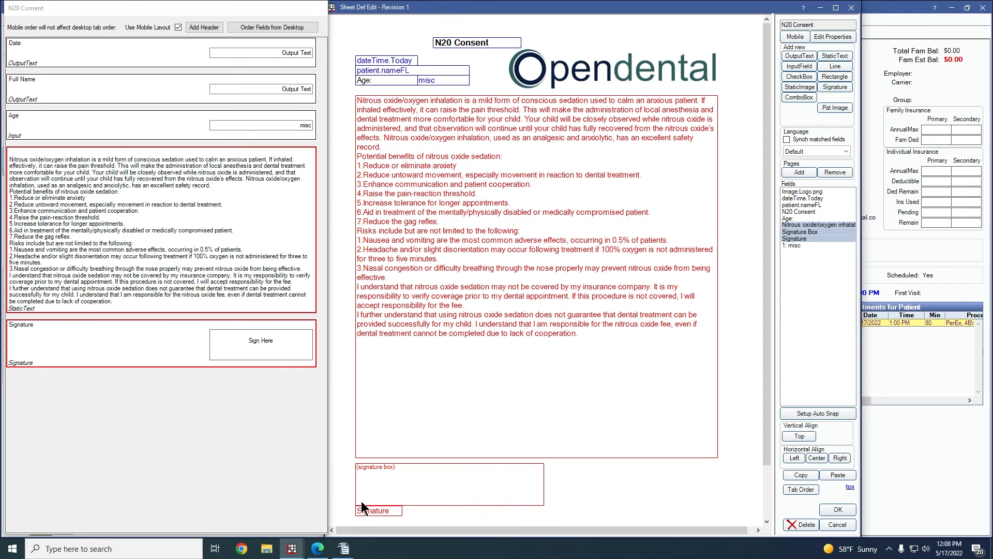
left_click(504, 489)
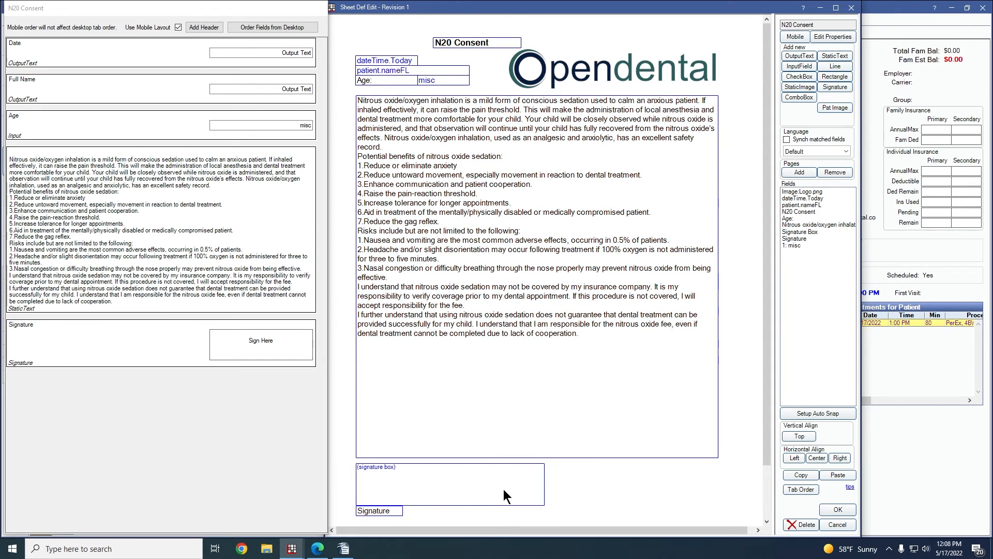
Shift the signature box and Signature label together to the right, and left-align both with the consent text box.
left_click(372, 486)
left_click(372, 509, "ctrl")
mouse_move(378, 480)
left_mouse_down()
mouse_move(450, 501)
mouse_move(479, 488)
left_mouse_up()
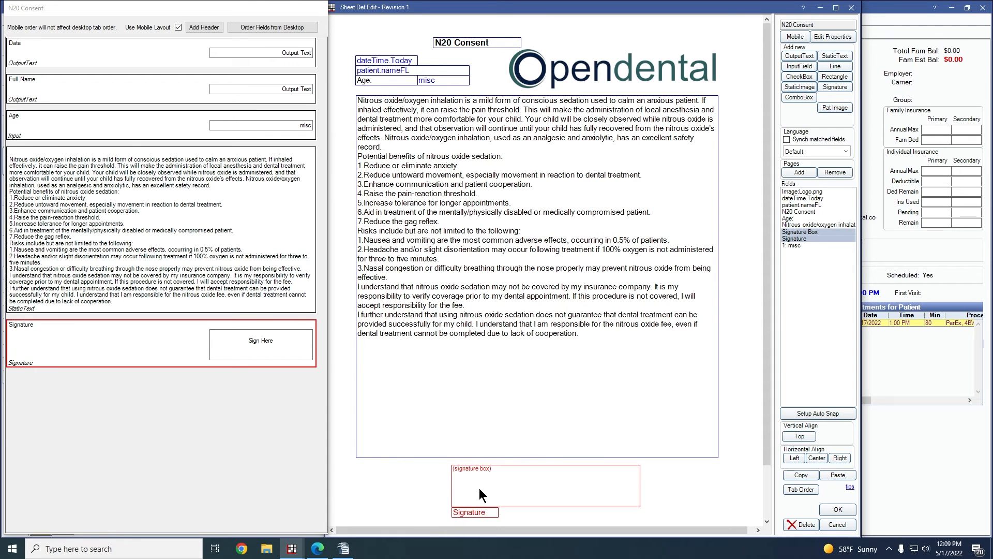
left_click(430, 377, "ctrl")
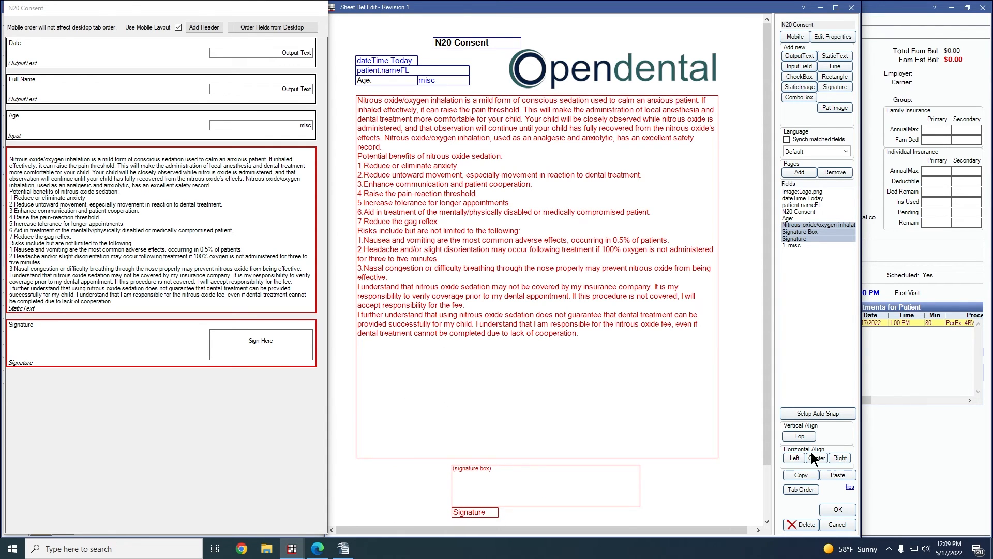
left_click(793, 458)
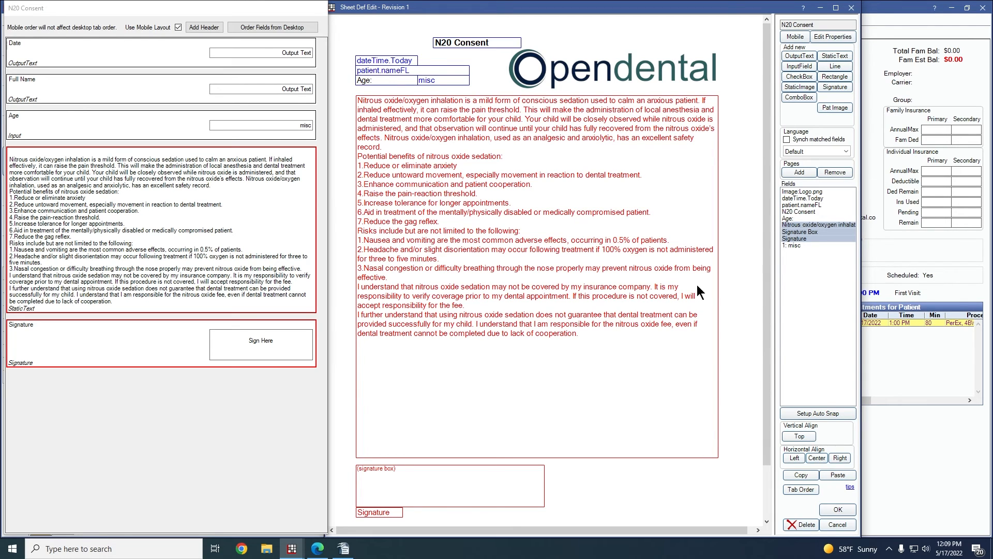
Center the N20 Consent title horizontally with the consent text box.
left_click(493, 45)
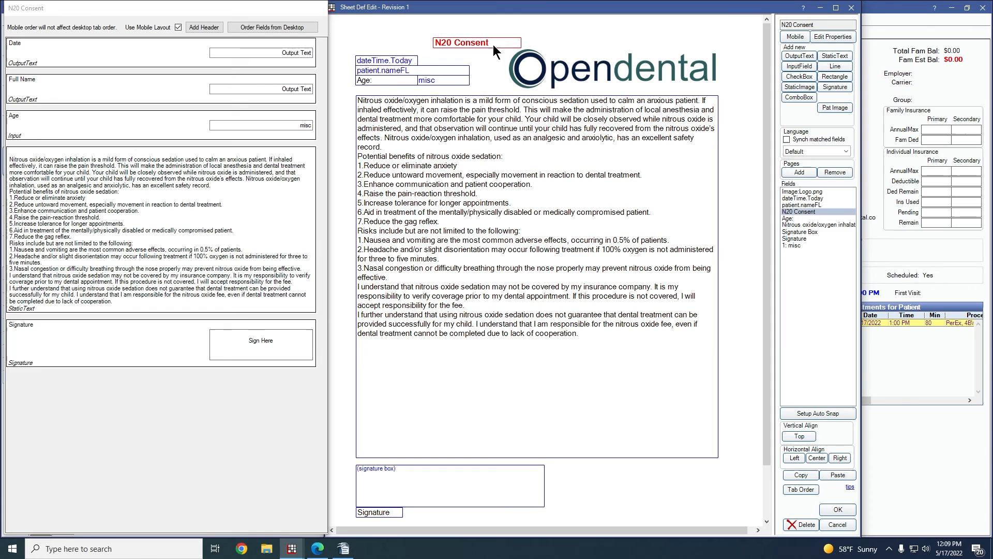
left_click(529, 215, "ctrl")
left_click(820, 458)
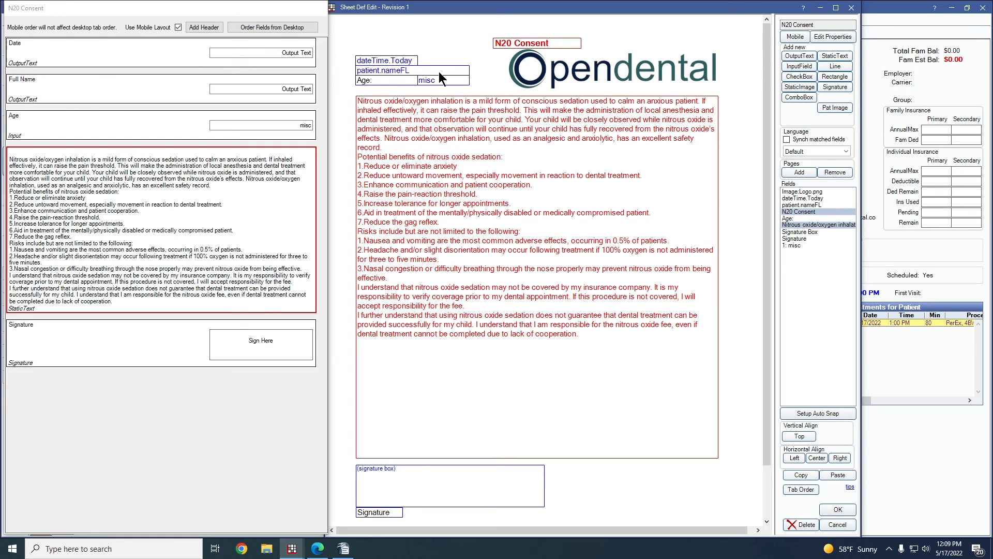
Try to copy the patient.nameFL field and decline to continue.
left_click(383, 72)
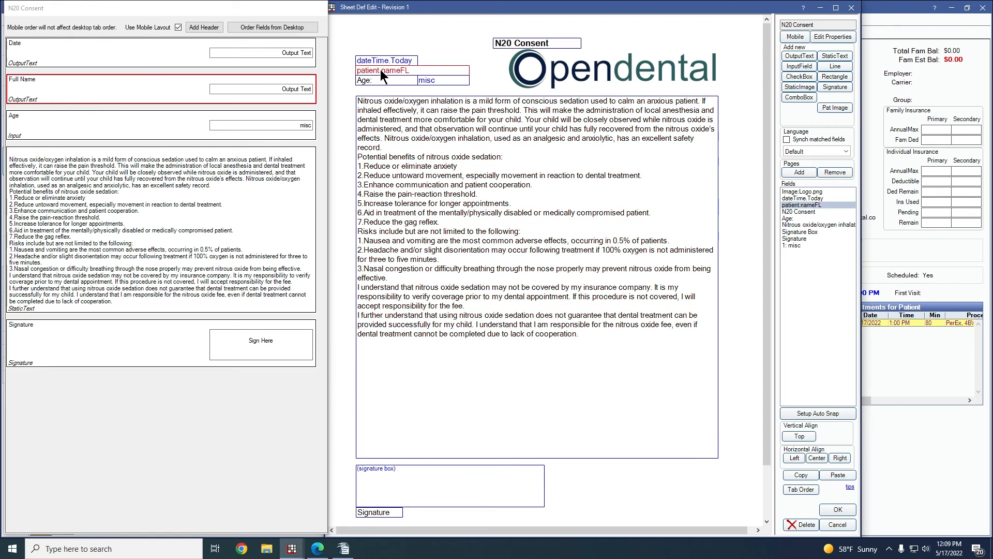
left_click(805, 476)
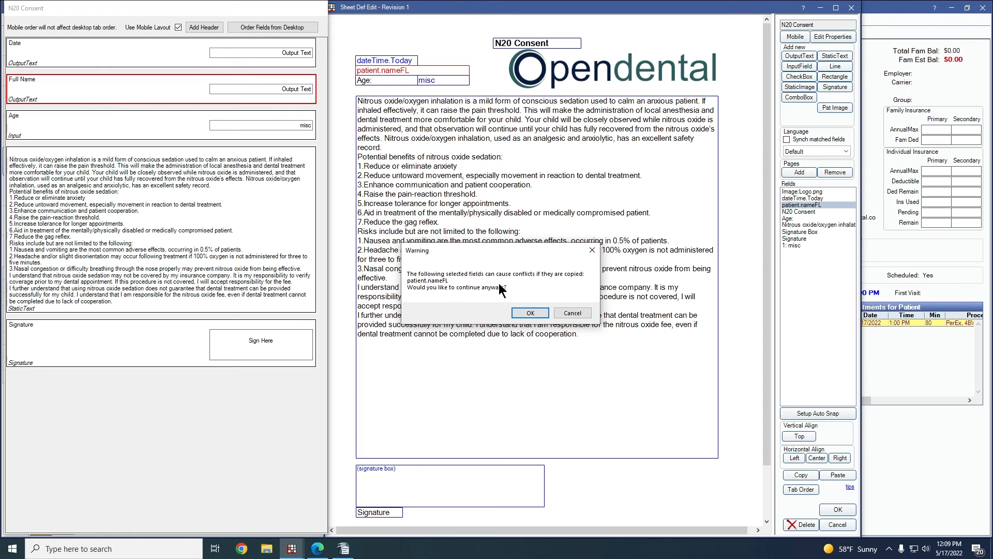
left_click(582, 313)
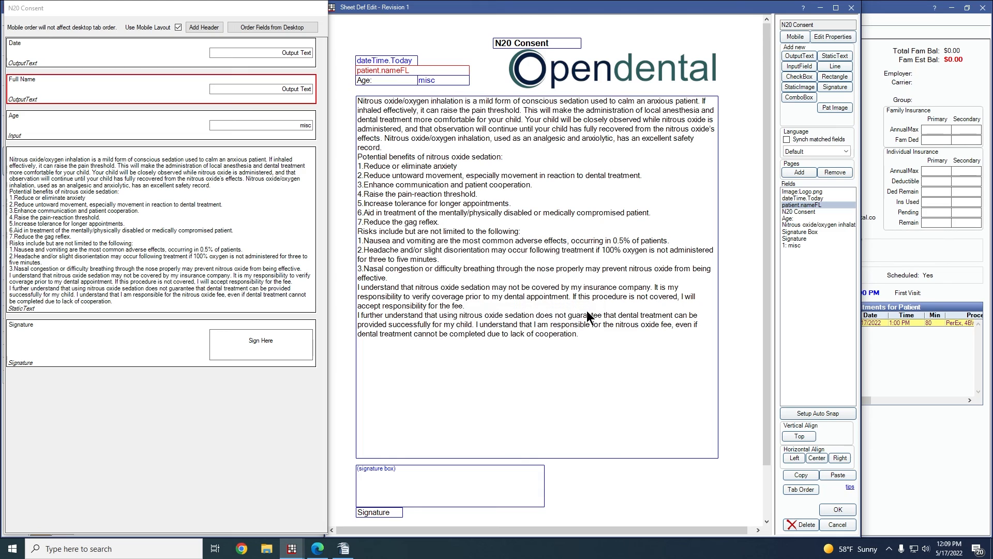
Set the tab order of the misc age input field to 0 and leave tab order editing.
left_click(802, 489)
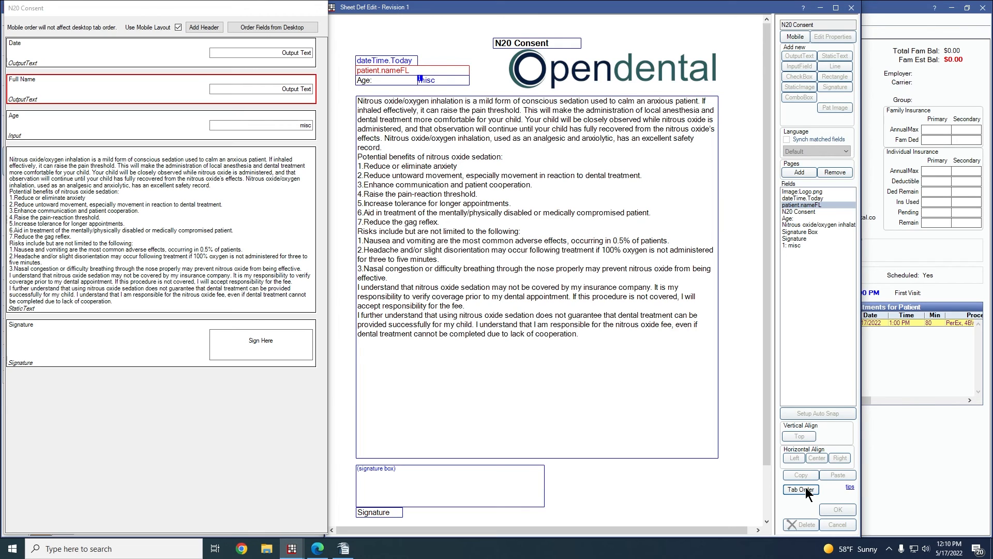
left_click(434, 80)
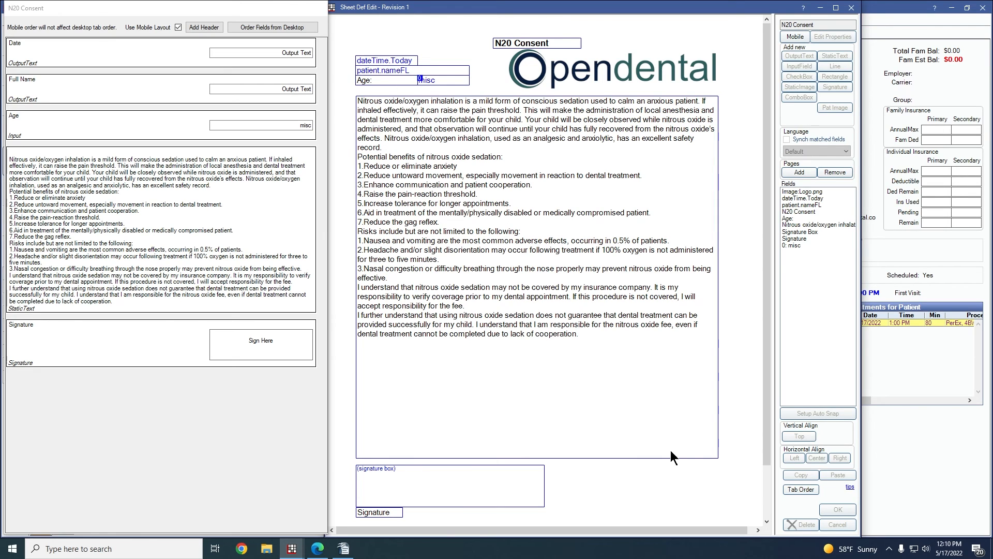
left_click(807, 489)
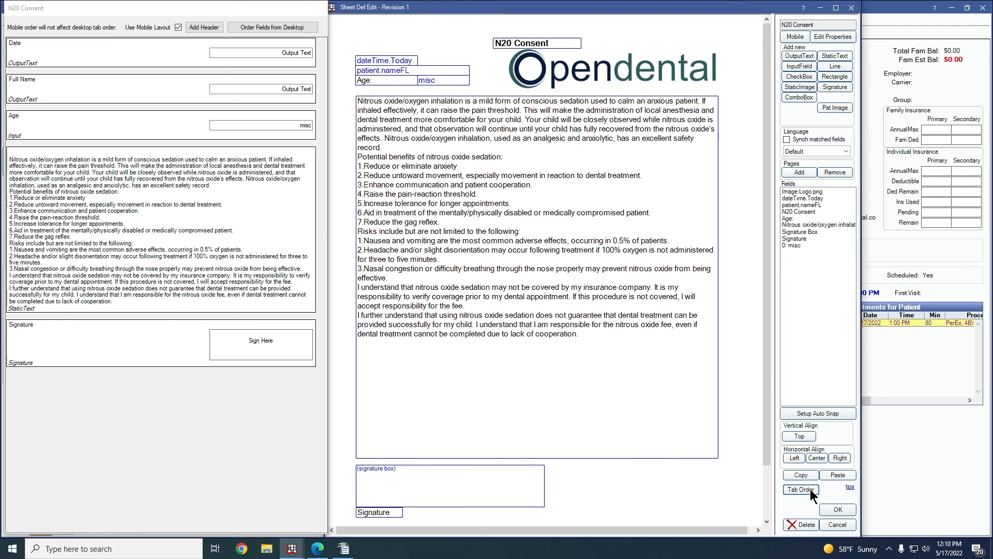
Review the supported shortcuts and hotkeys for editing sheet fields, and close the list.
left_click(851, 489)
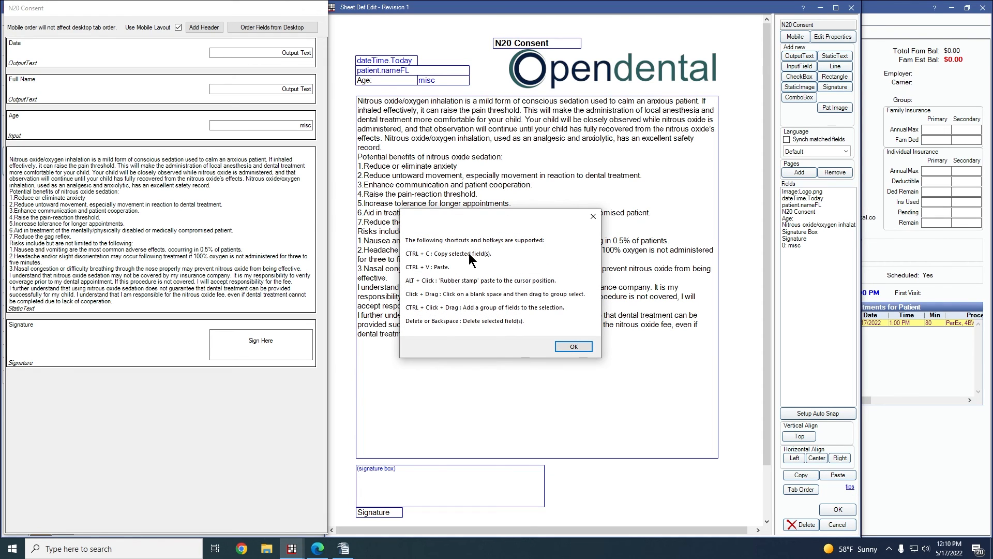
left_click(583, 351)
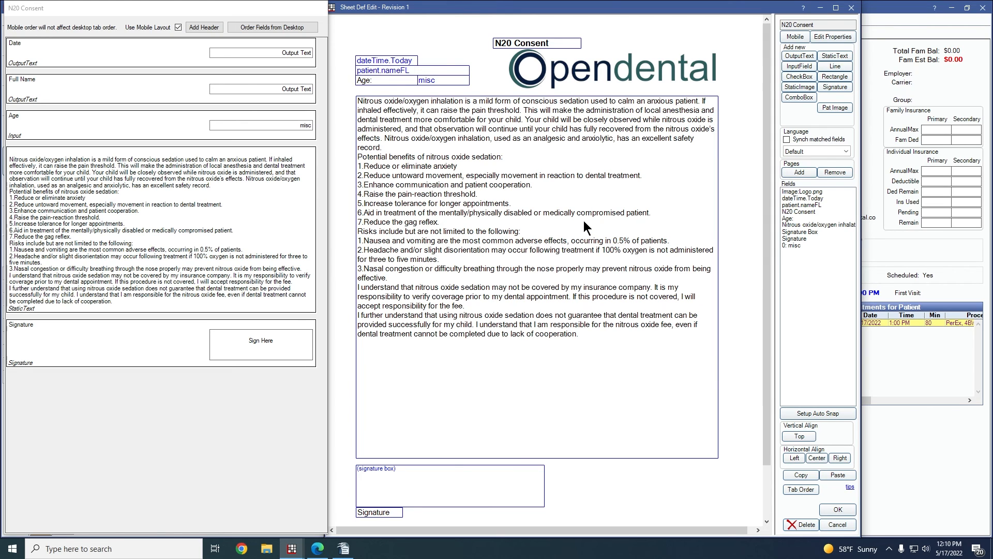
Try to delete the misc age input field and decline the deletion.
left_click(444, 82)
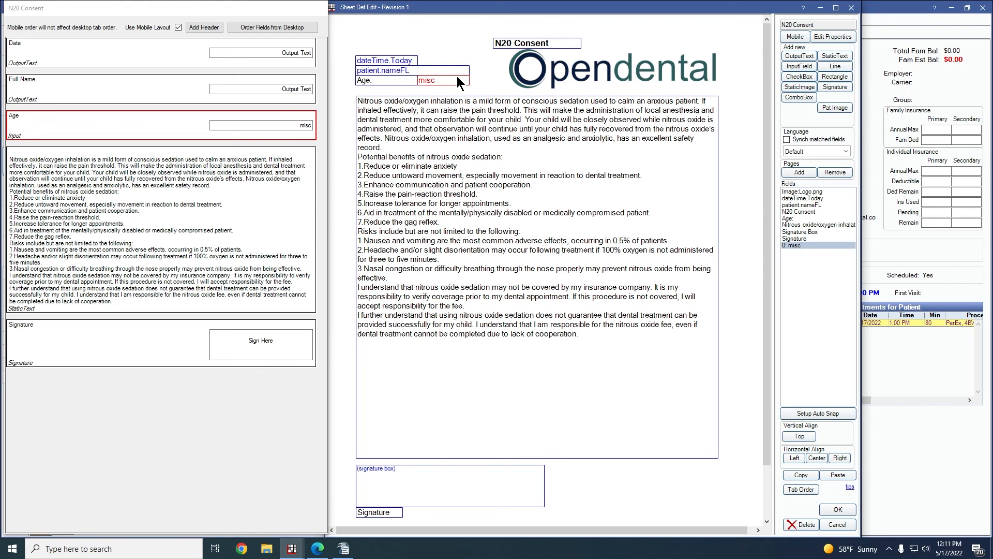
key("Delete")
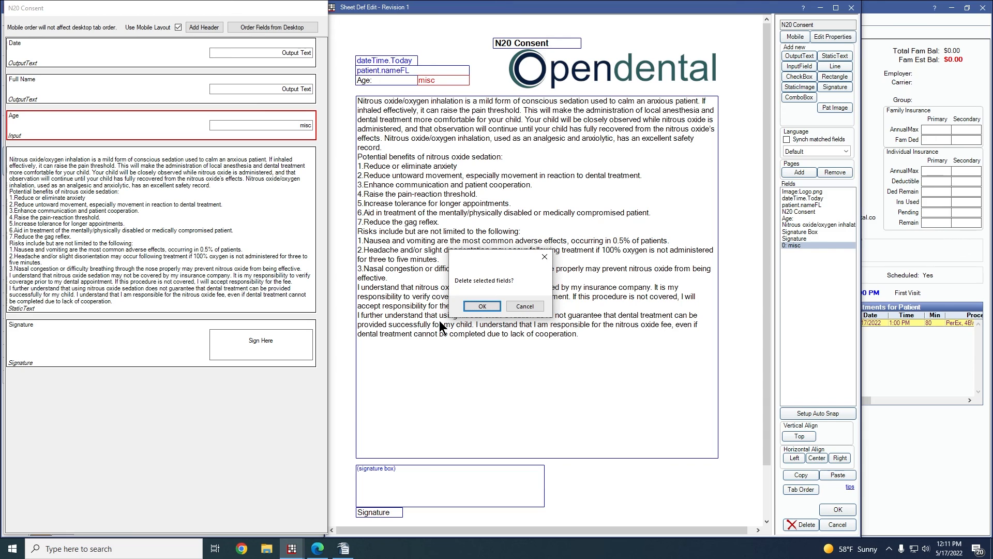
left_click(525, 308)
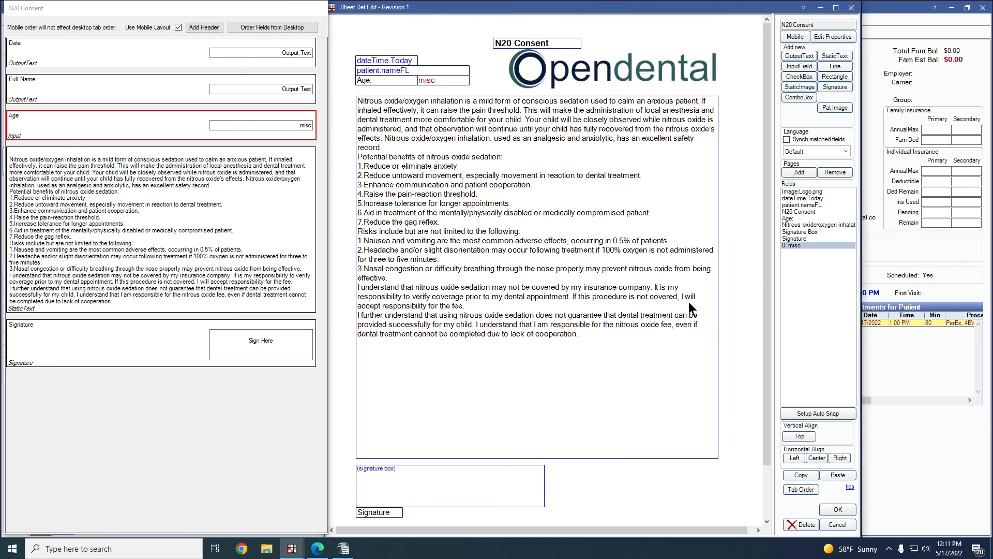
Save the sheet layout and reopen the custom N20 Consent sheet for editing.
left_click(836, 508)
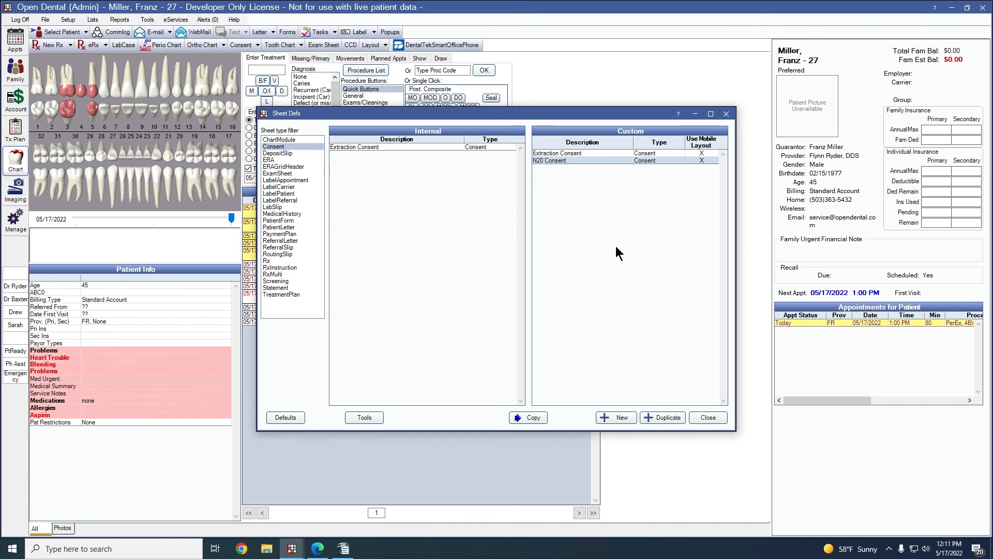
double_click(567, 160)
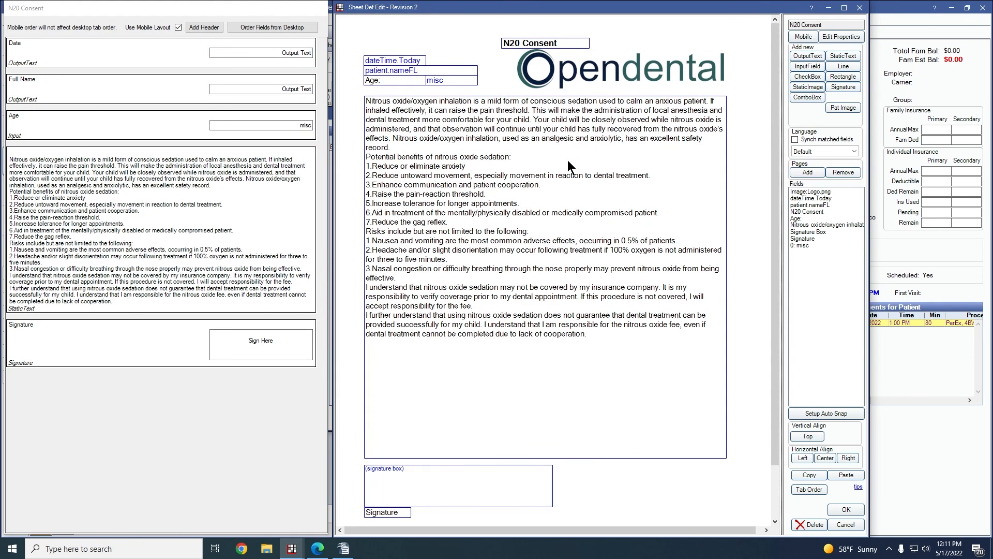